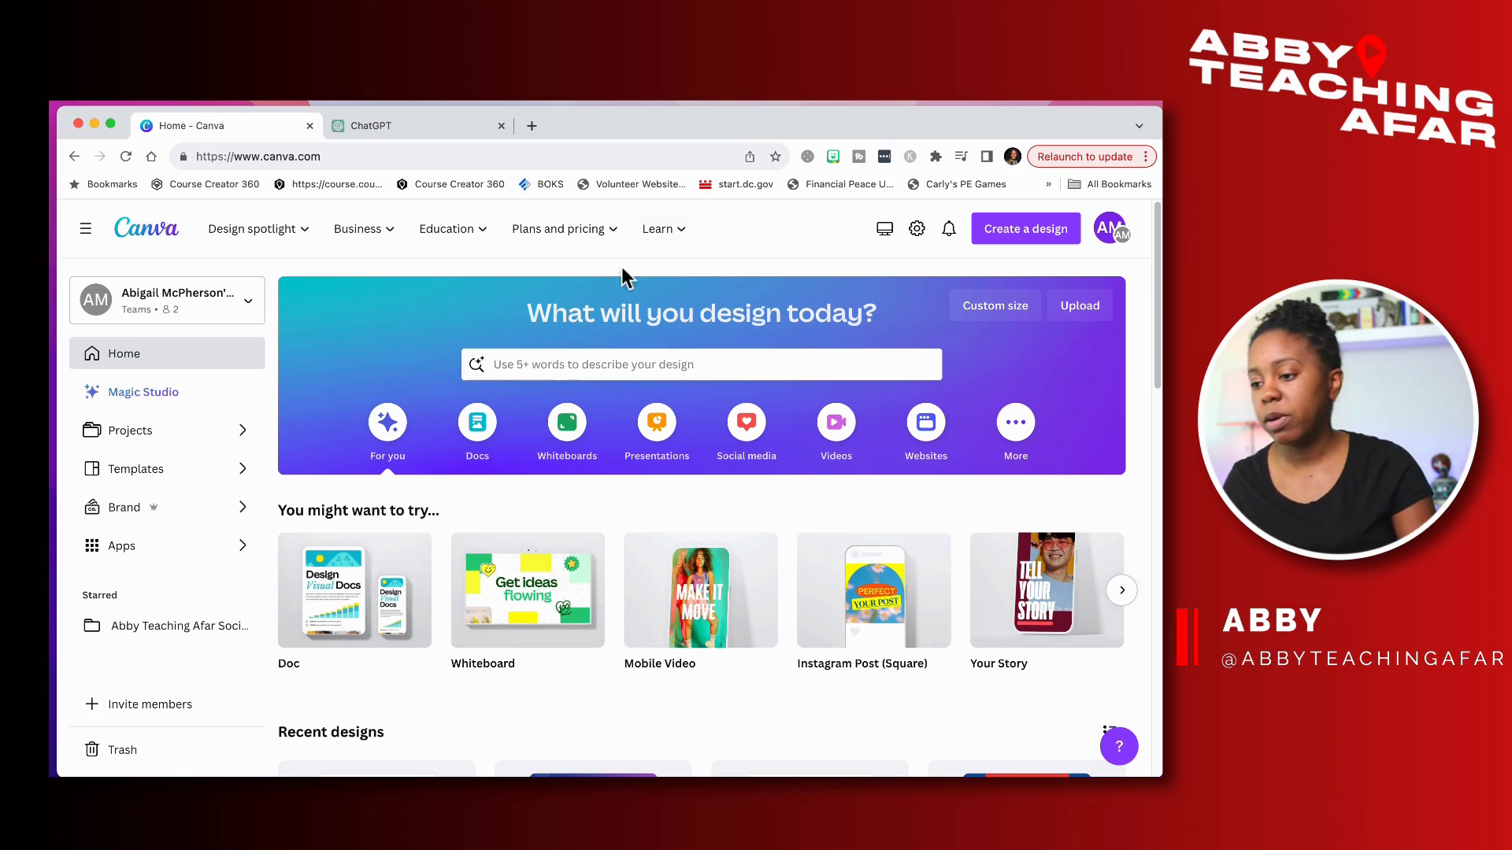
Step: Search Canva's templates for 'quote'
click(620, 366)
text(quote)
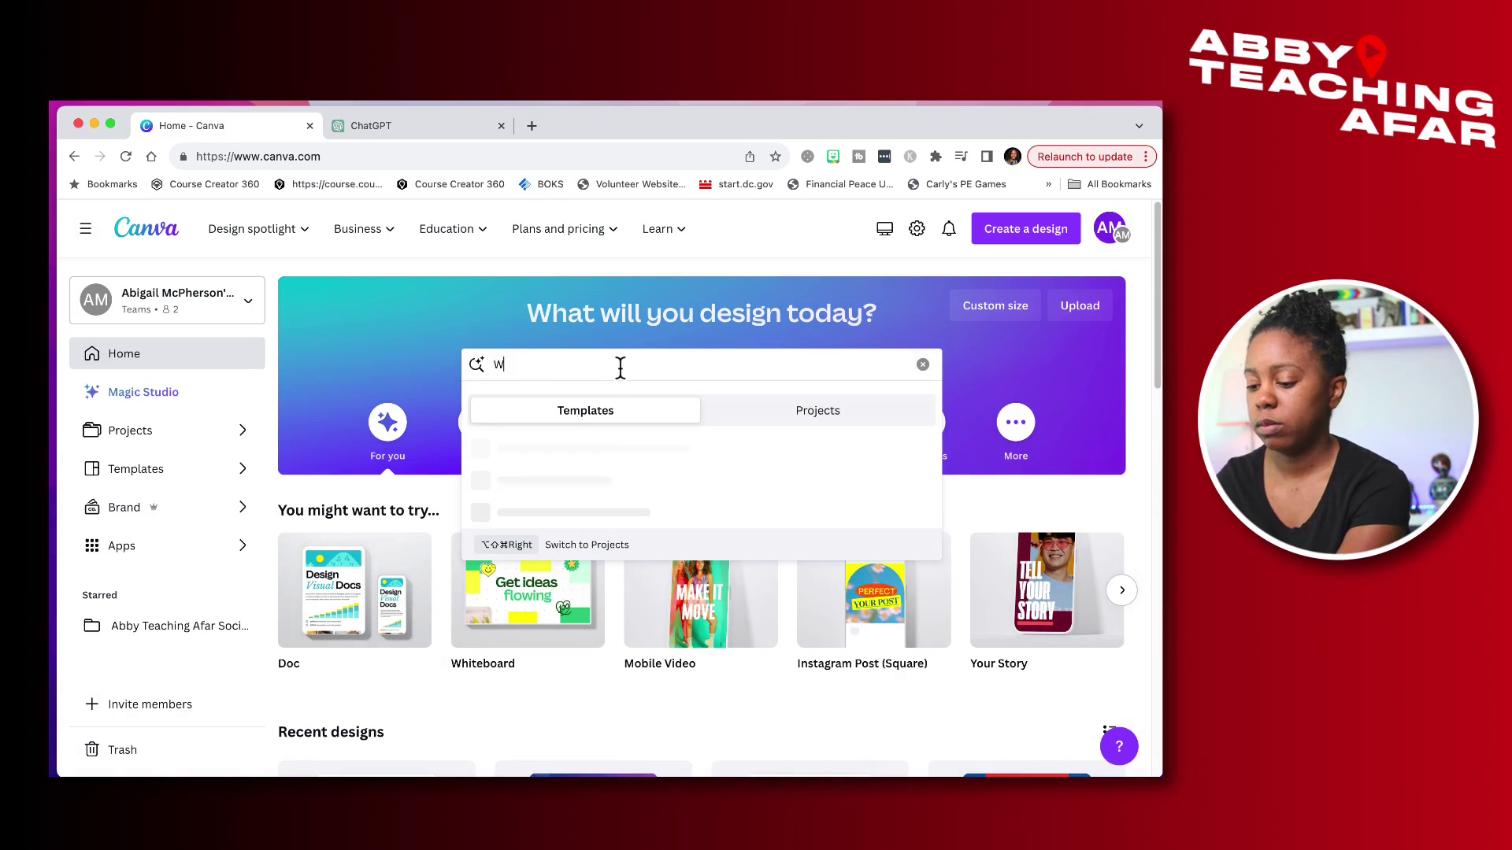
key(Return)
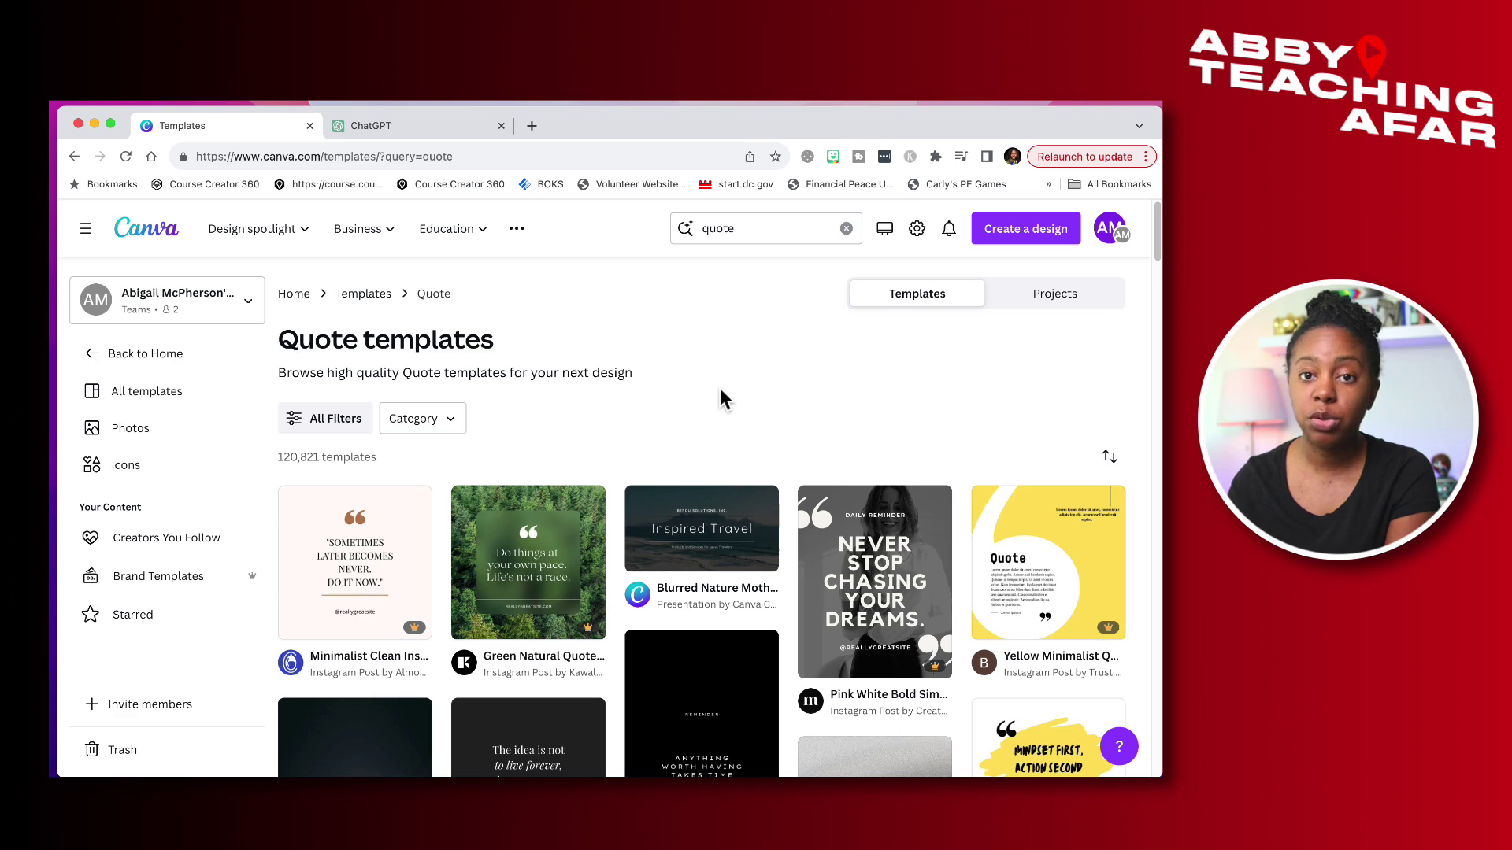
Step: Browse the quote results and preview the Black White Simple Quote Instagram Post template
scroll(719, 389, down, 2)
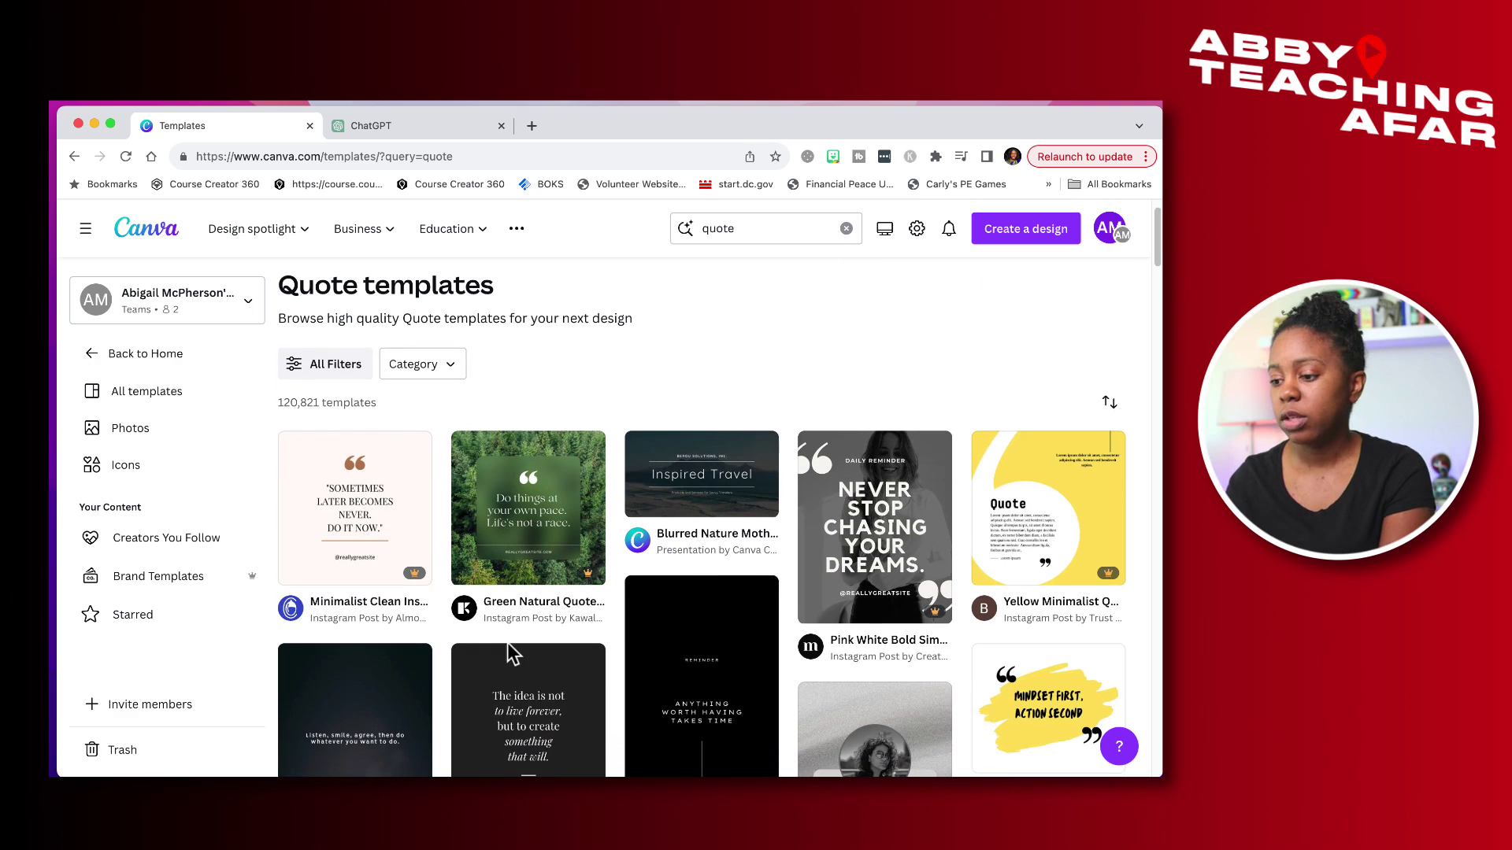
mouse_move(579, 575)
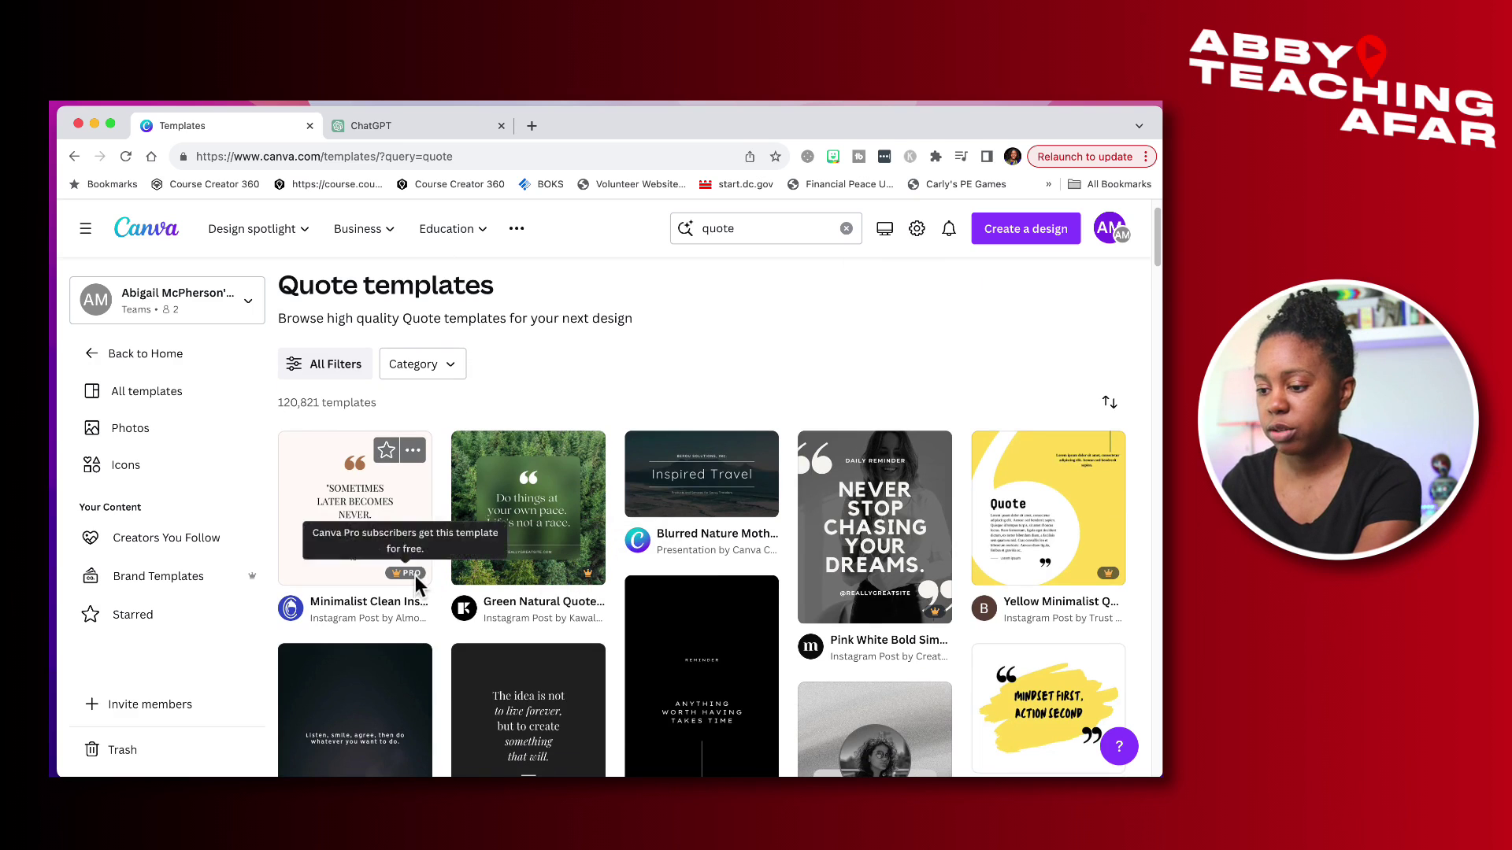
mouse_move(409, 578)
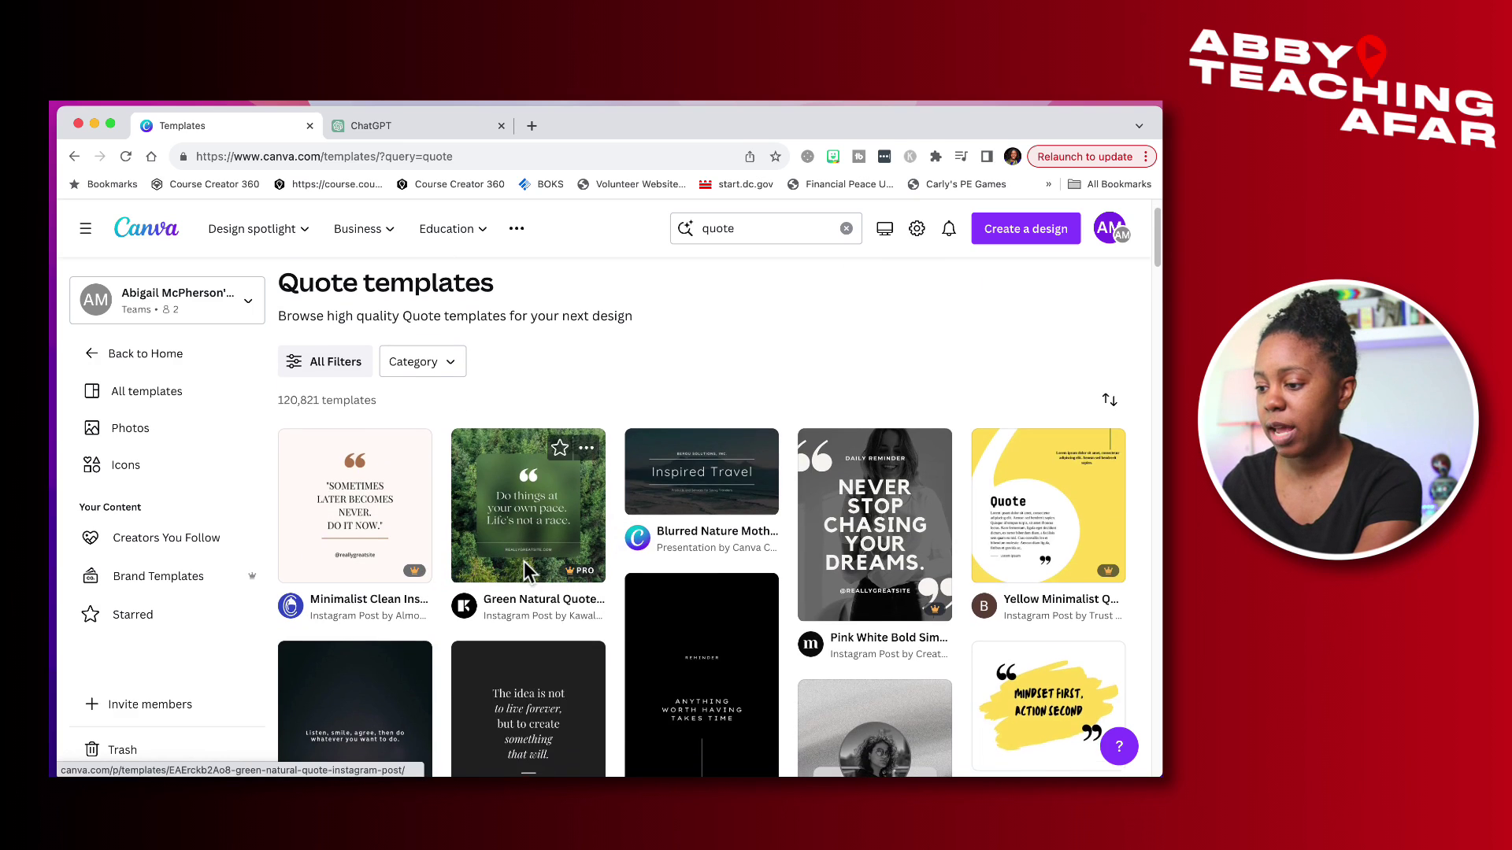
scroll(523, 560, down, 1)
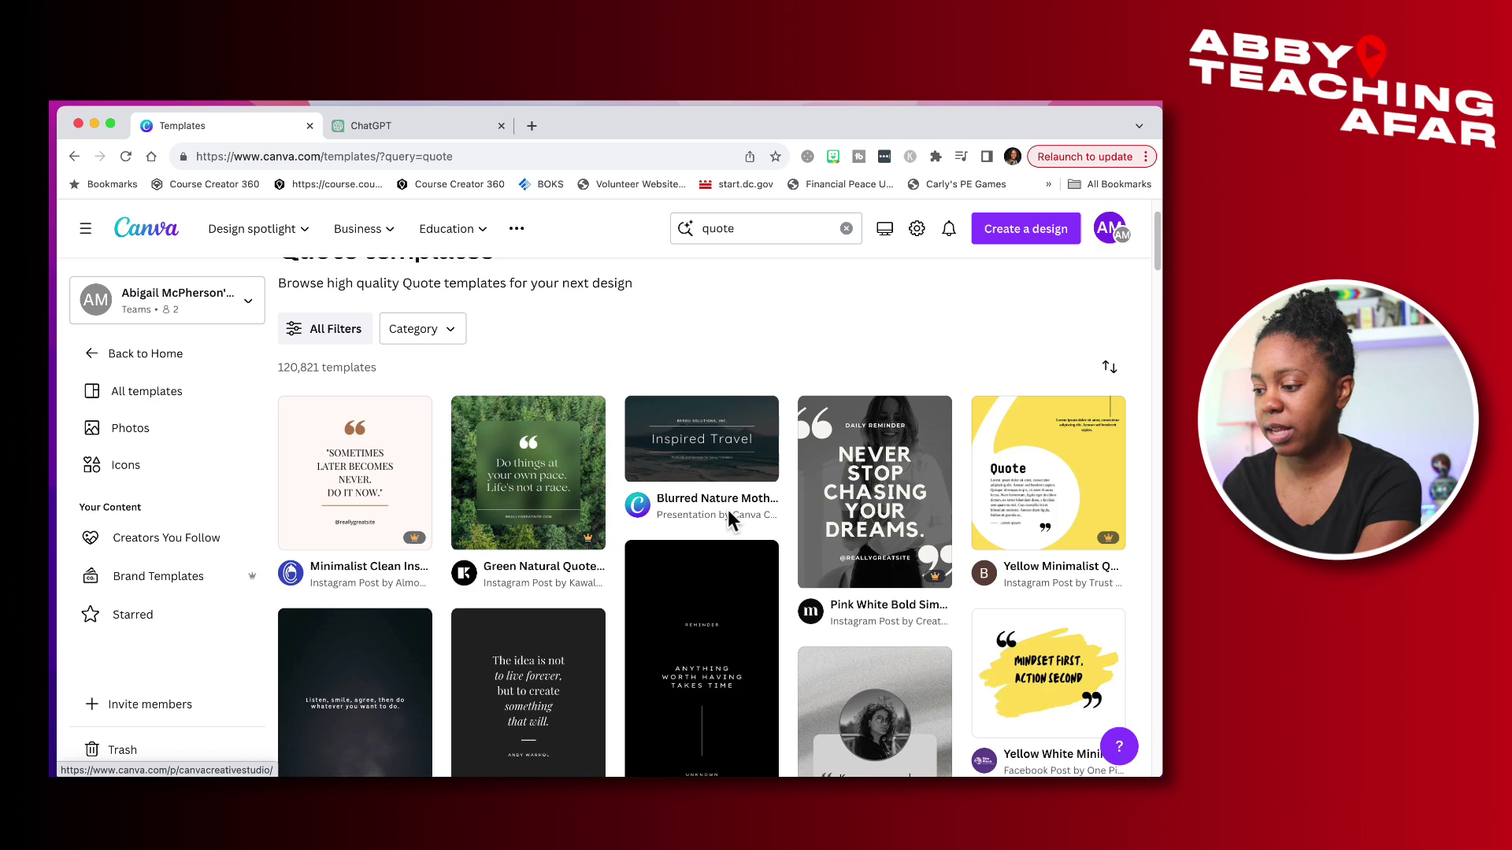
scroll(727, 509, down, 2)
scroll(729, 520, down, 5)
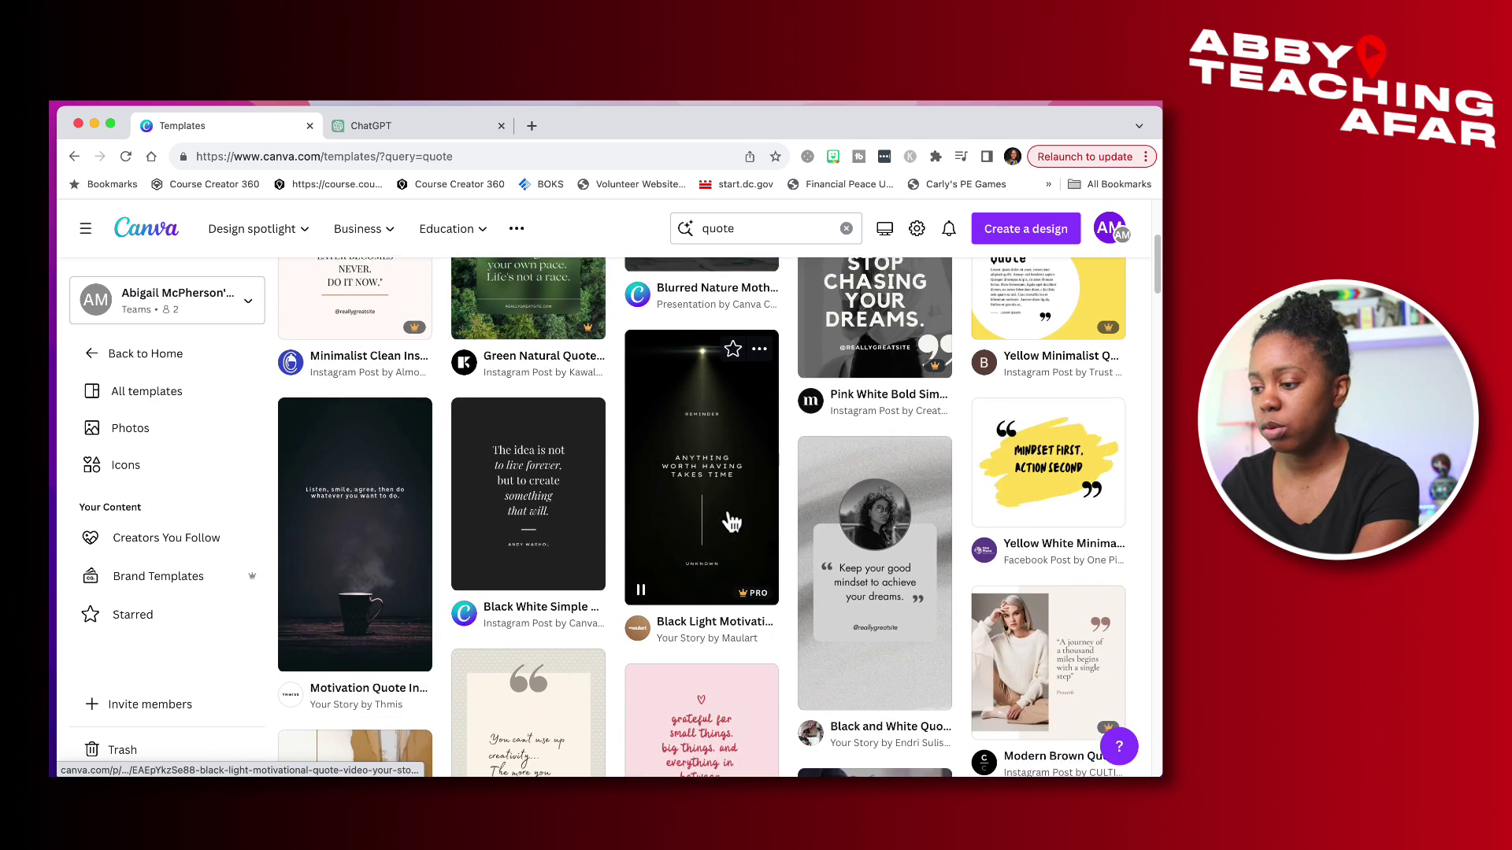
scroll(730, 520, down, 2)
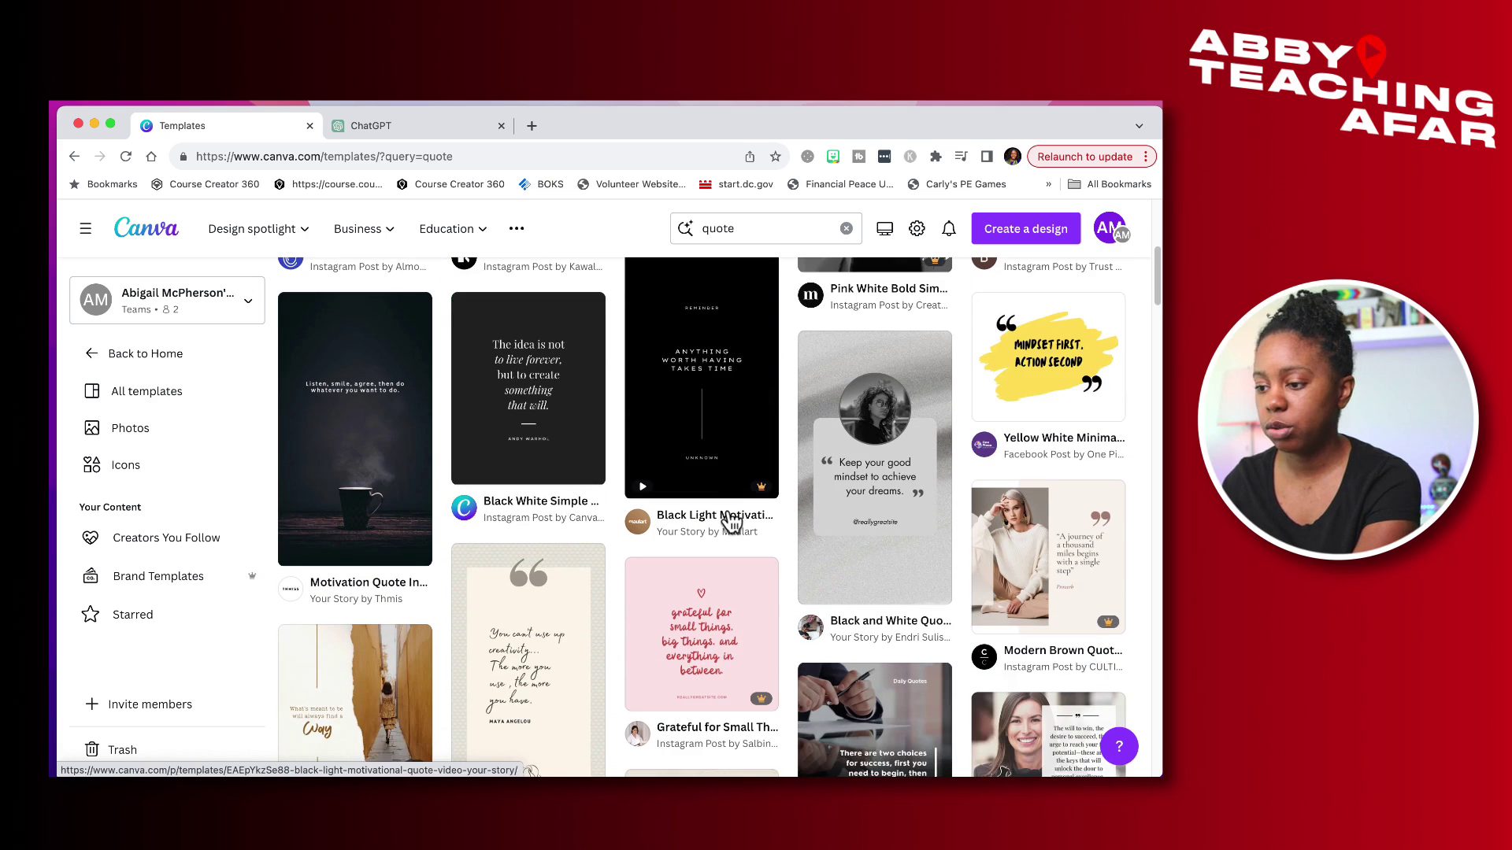
click(533, 380)
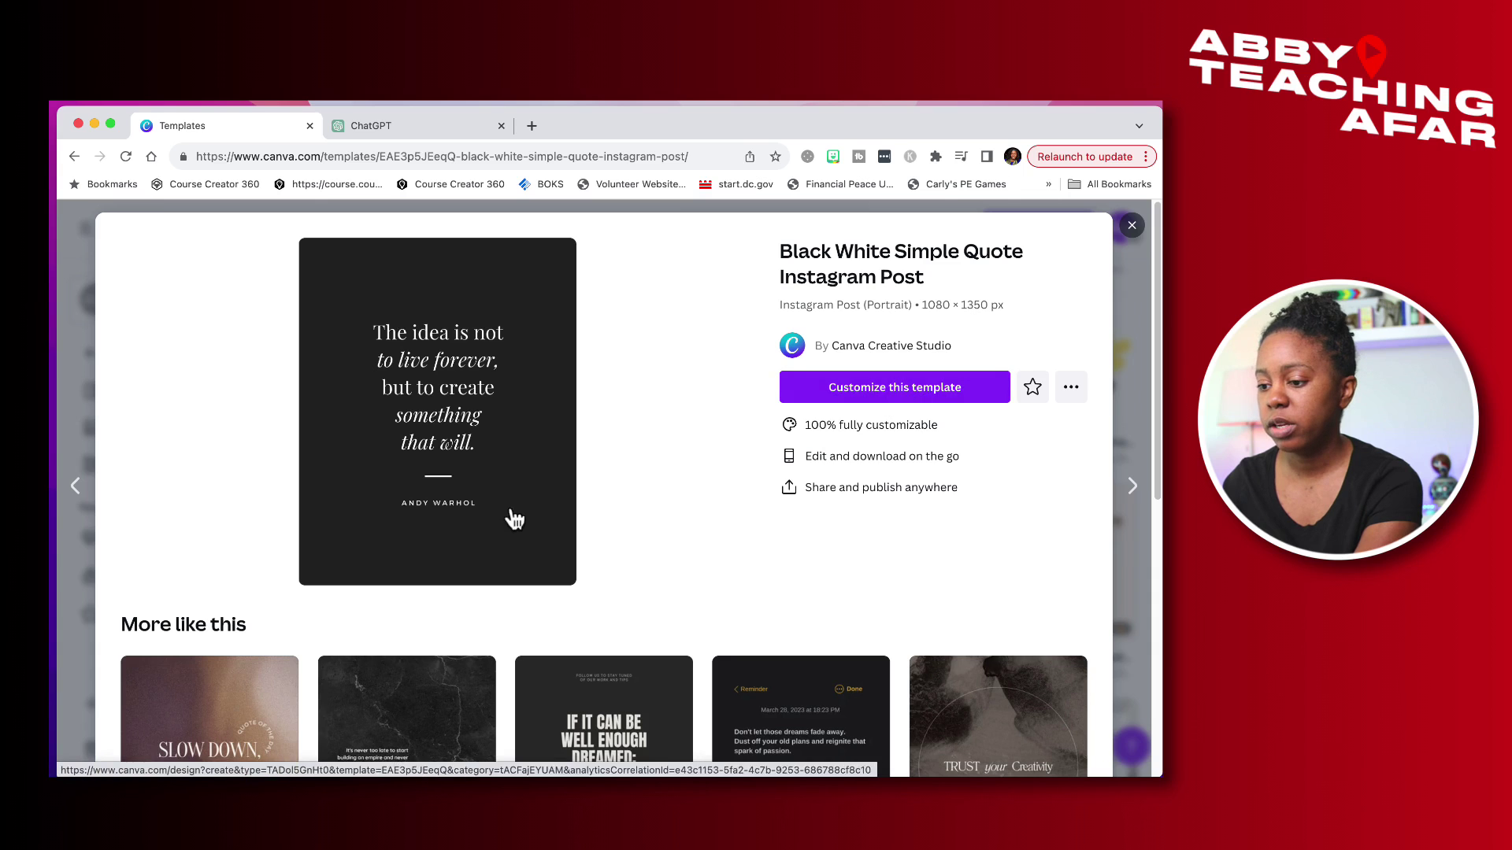
Step: Customize the template and change its quote to 'Today is the best day to start.'
click(911, 393)
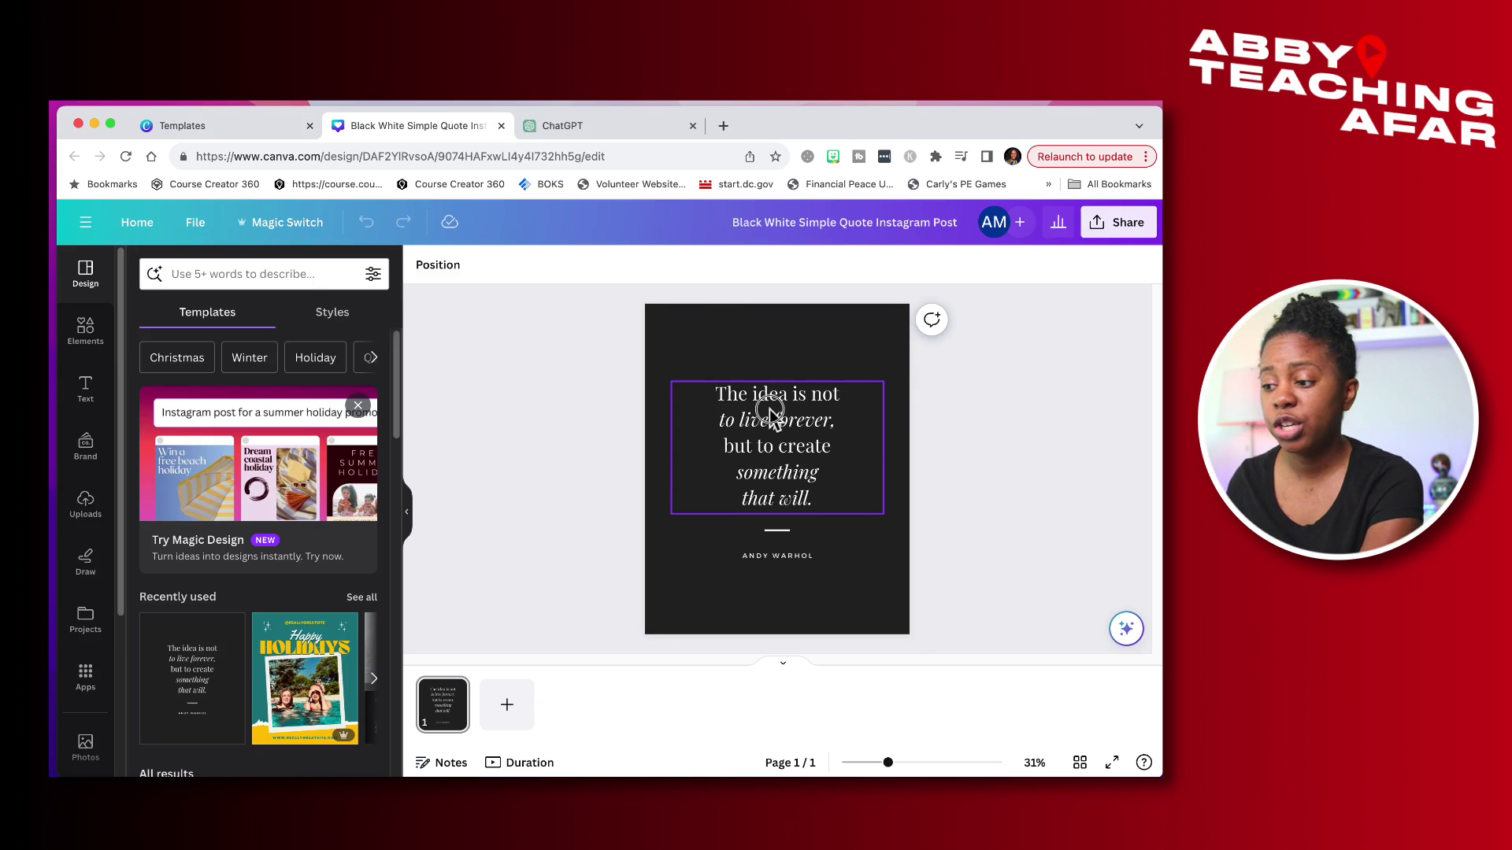
click(770, 411)
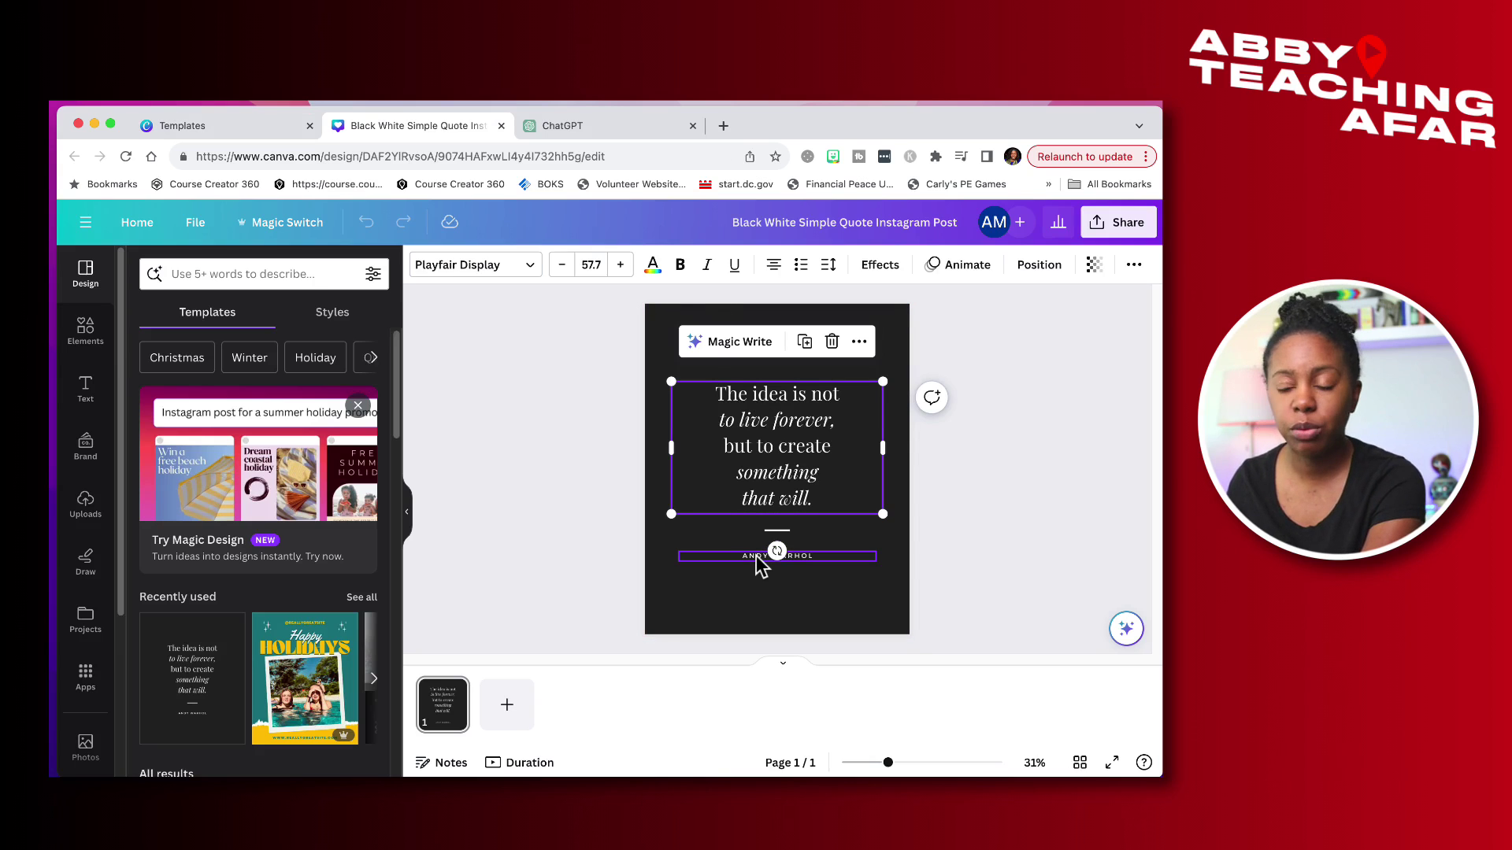
double_click(801, 456)
text(Today is the best day you can be)
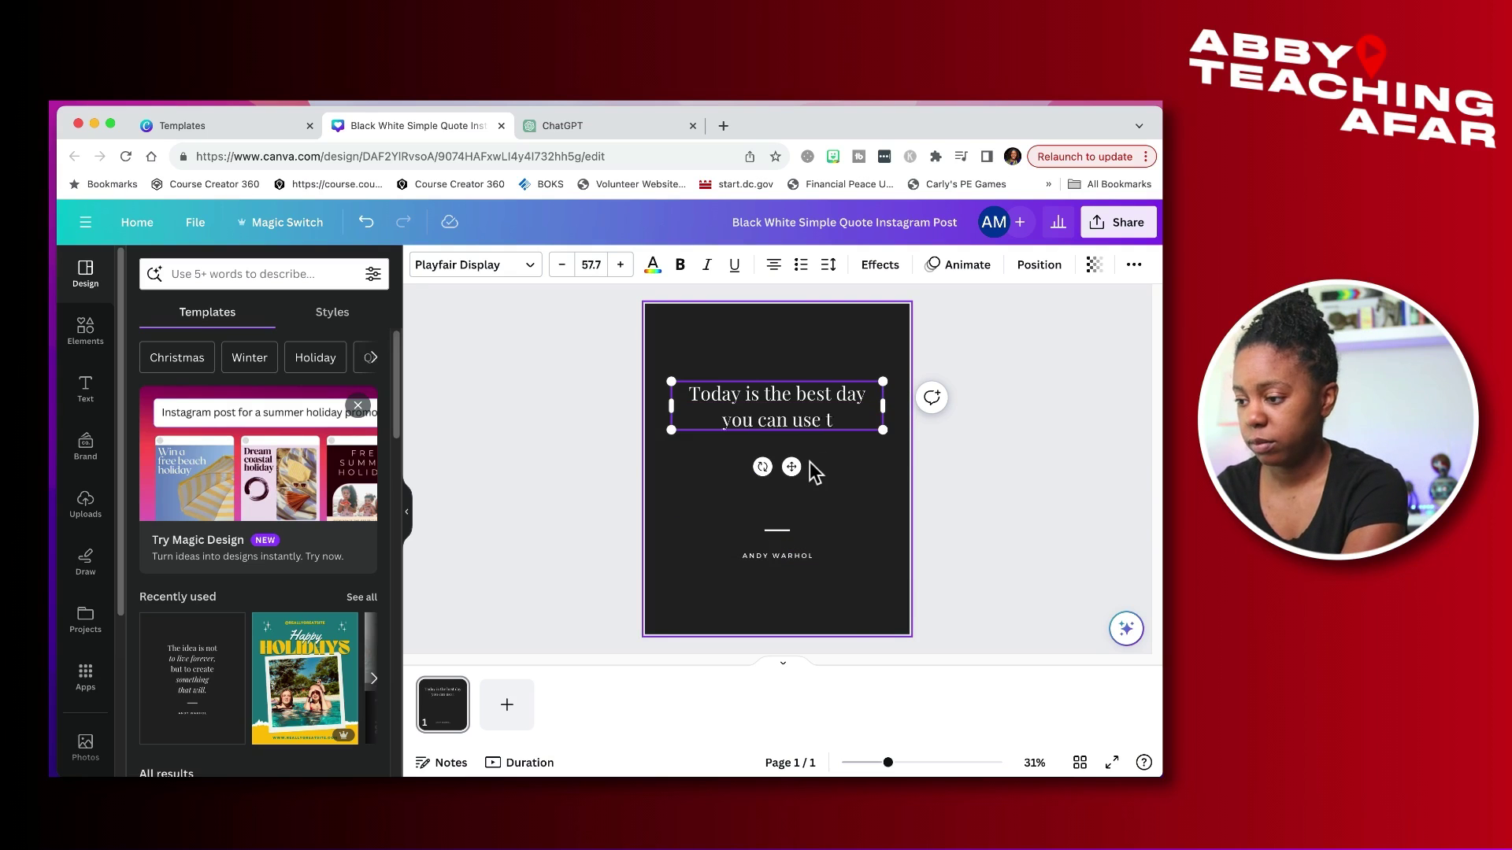
key(BackSpace)
key(BackSpace)
key(BackSpace)
key(BackSpace)
key(BackSpace)
key(BackSpace)
key(BackSpace)
key(BackSpace)
key(BackSpace)
key(BackSpace)
key(BackSpace)
key(BackSpace)
key(BackSpace)
key(BackSpace)
key(BackSpace)
key(BackSpace)
key(BackSpace)
key(BackSpace)
key(BackSpace)
key(BackSpace)
text(oday is the best day to start.)
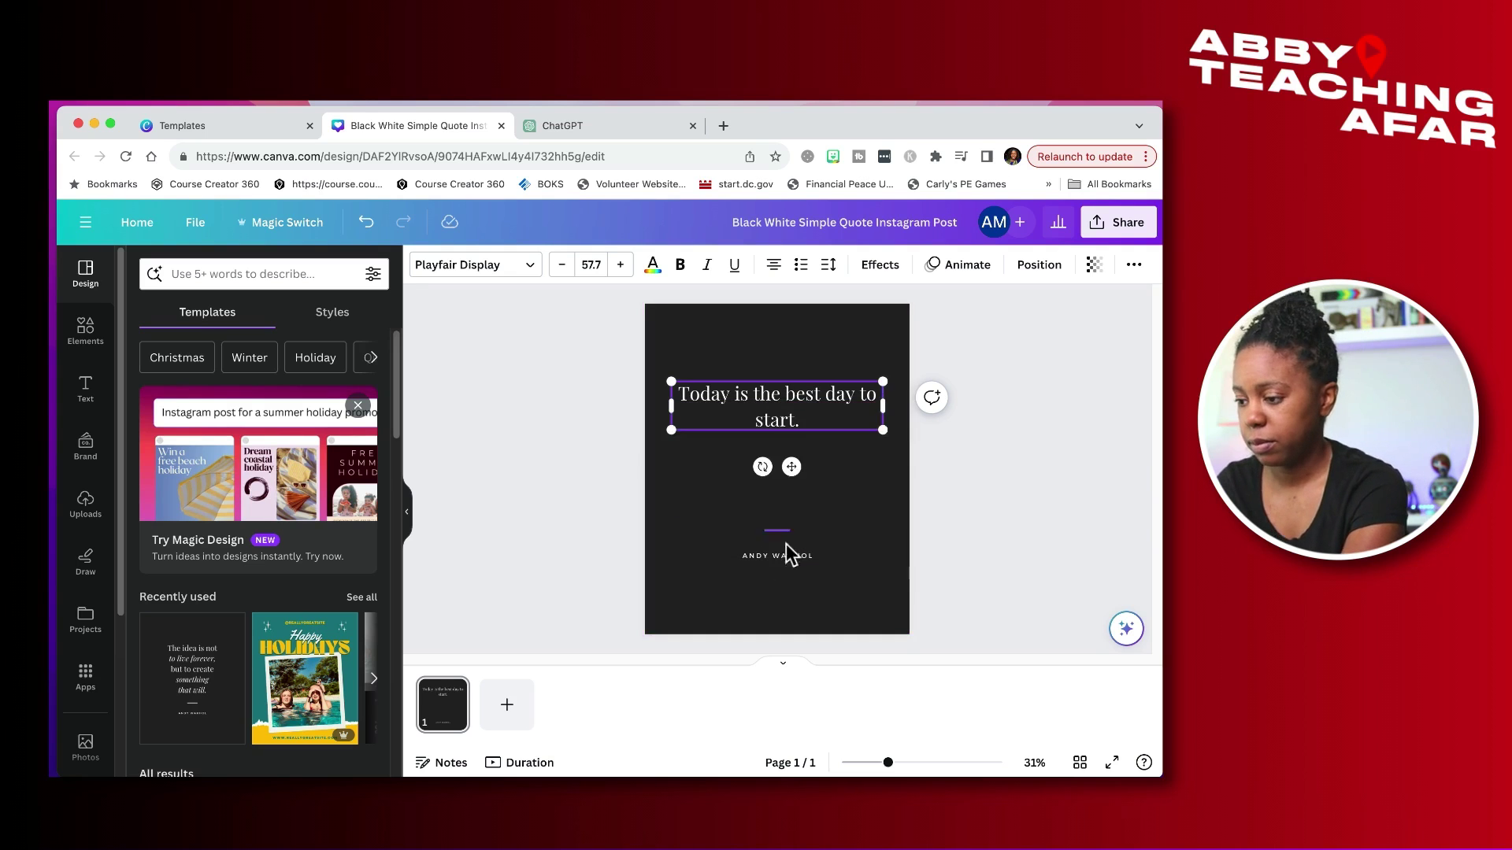
Step: Replace the author line with the creator's brand credit, then narrow the quote to two lines and centre it
double_click(777, 556)
text(ABBY TEACHING AFAR)
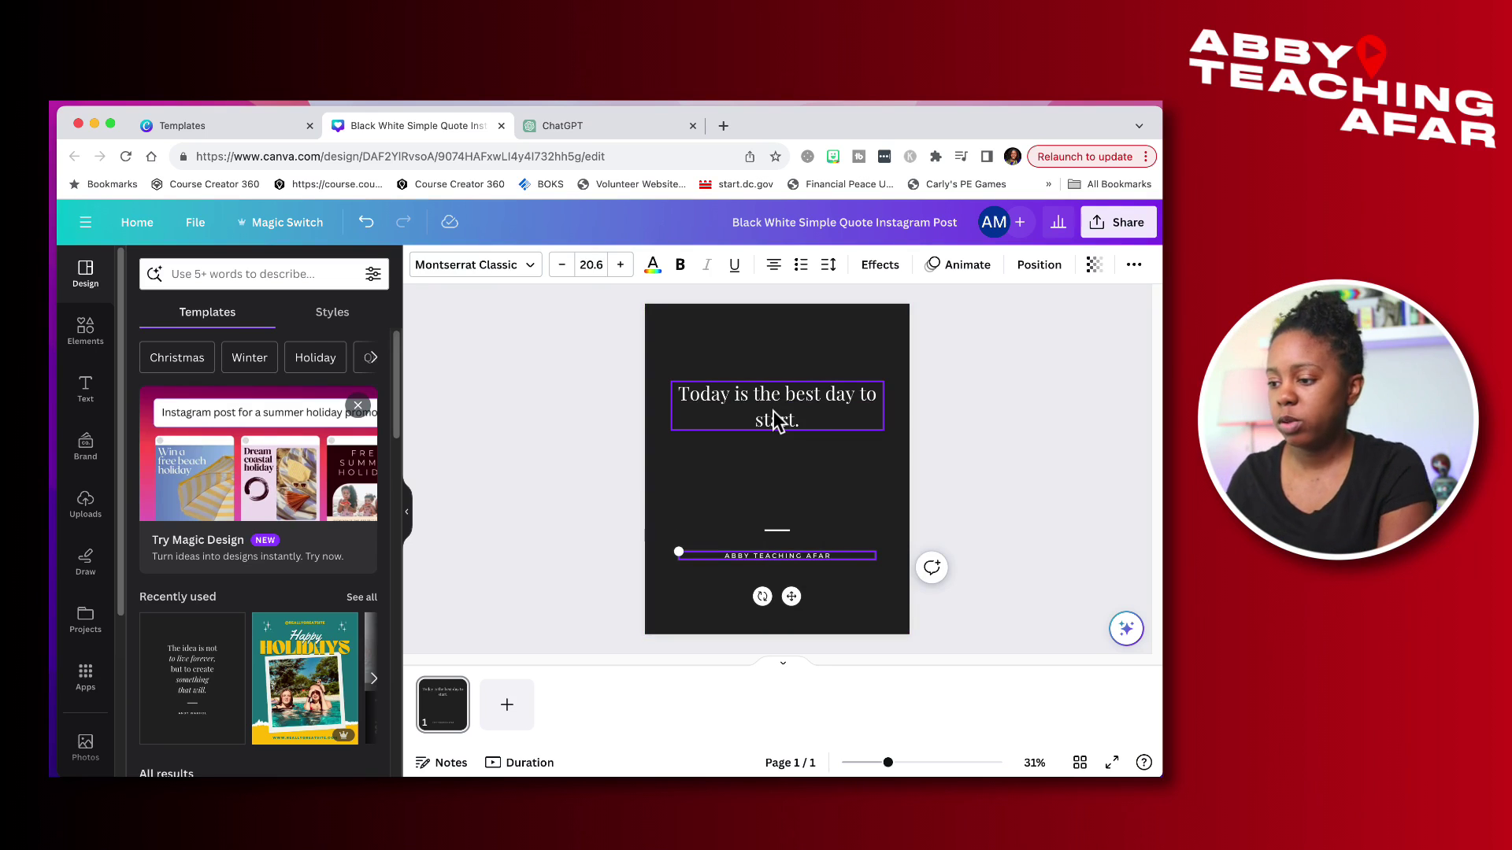
click(777, 419)
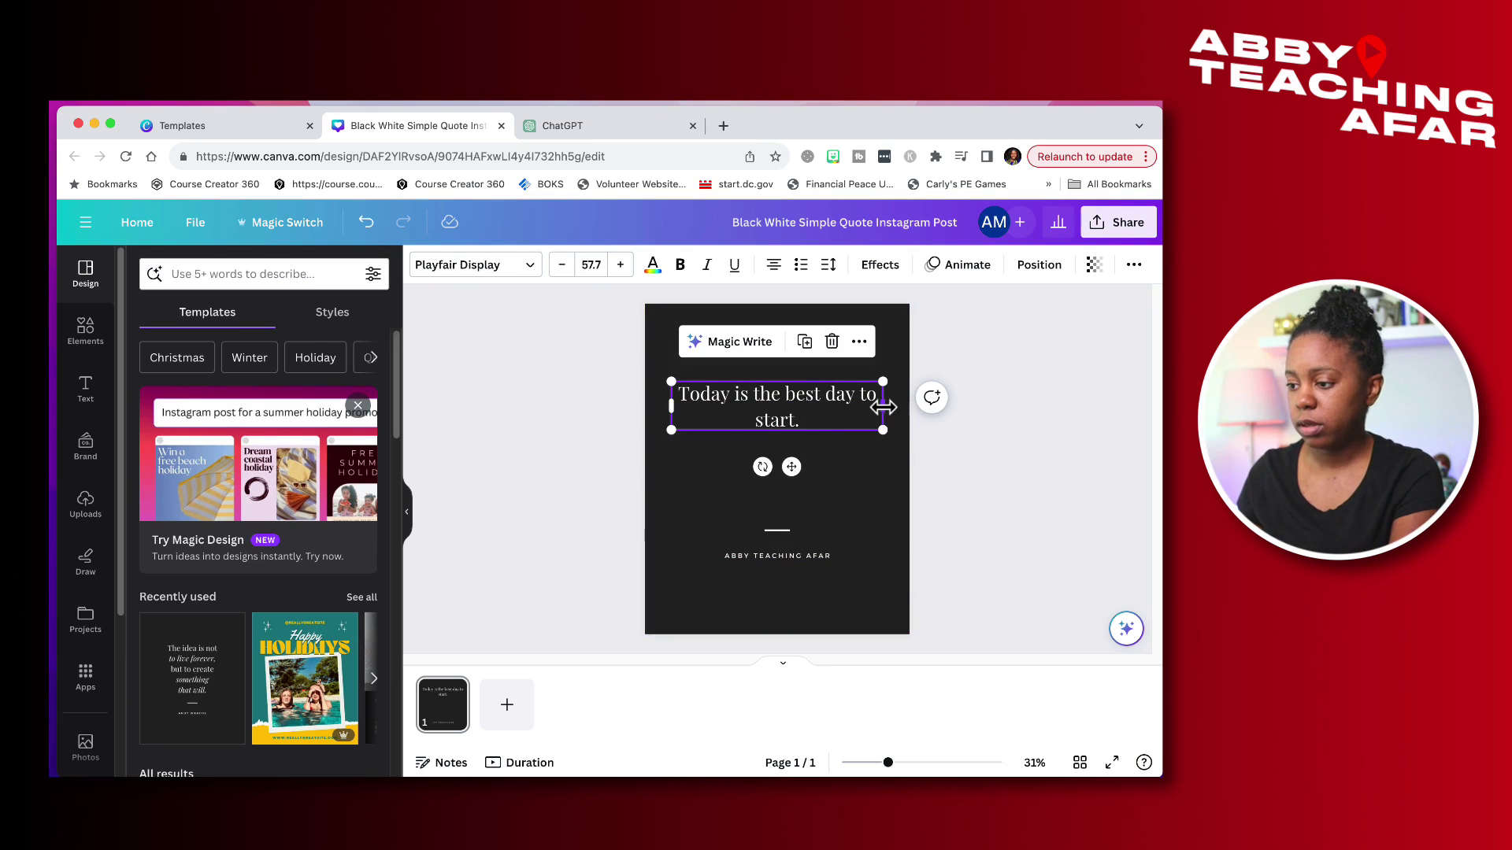
drag(883, 406, 791, 428)
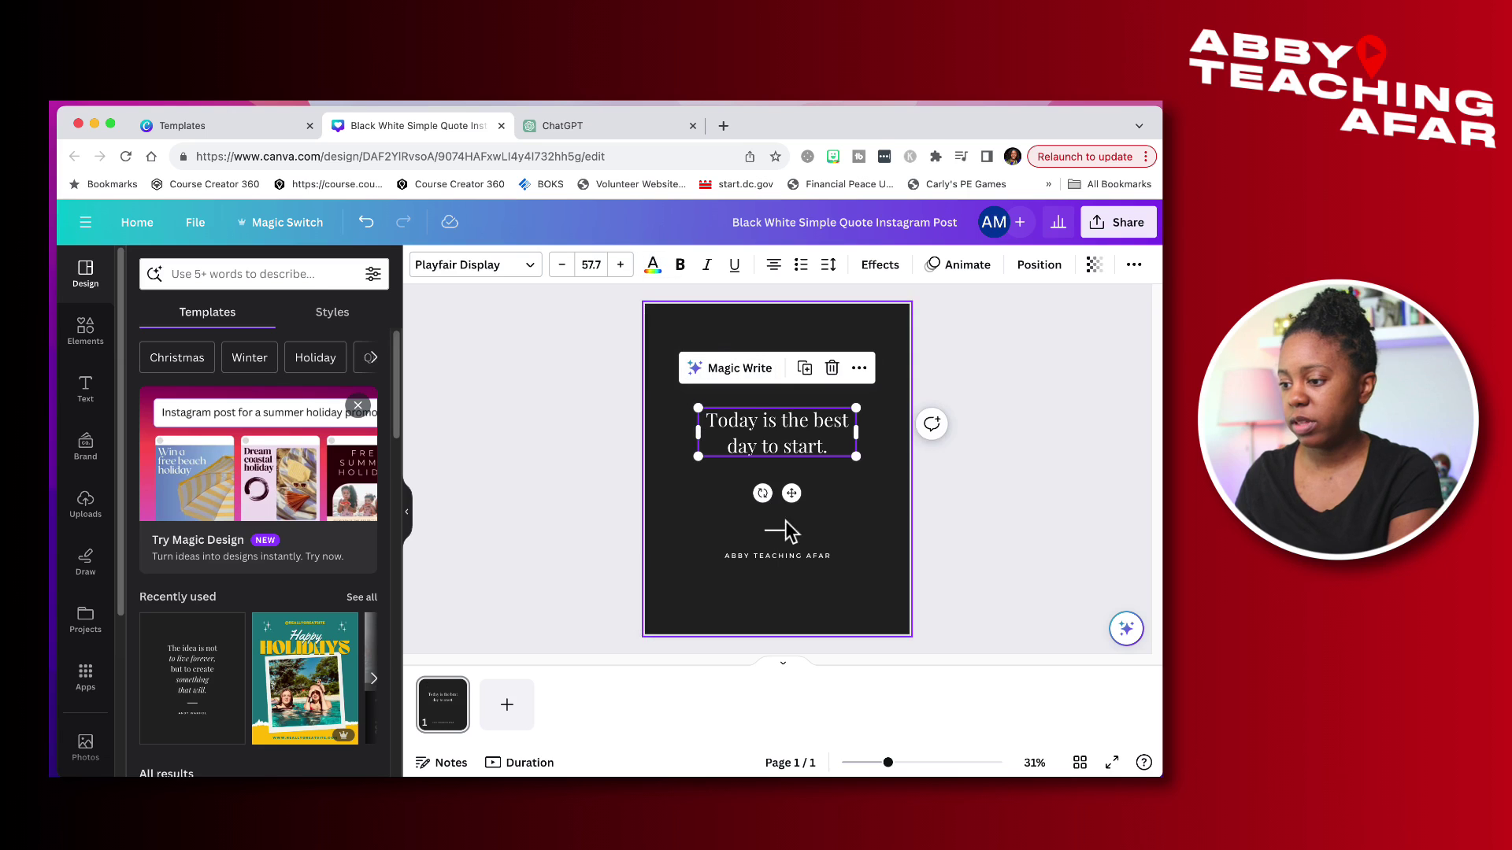
click(1019, 473)
drag(804, 445, 804, 456)
click(1024, 468)
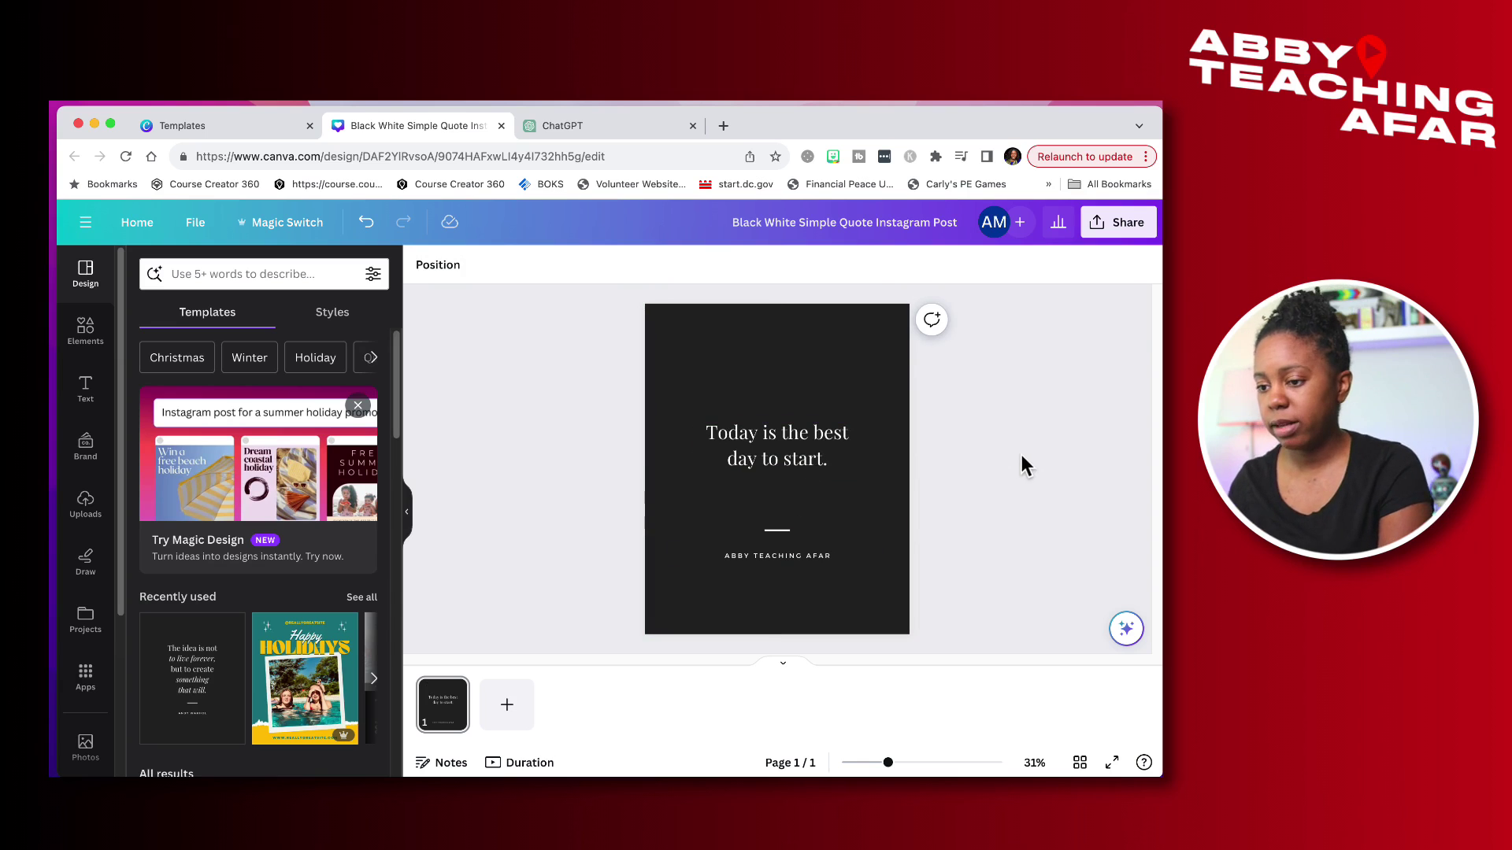
click(1118, 222)
Step: Check the PNG download settings, close them, and switch to the ChatGPT tab
click(985, 626)
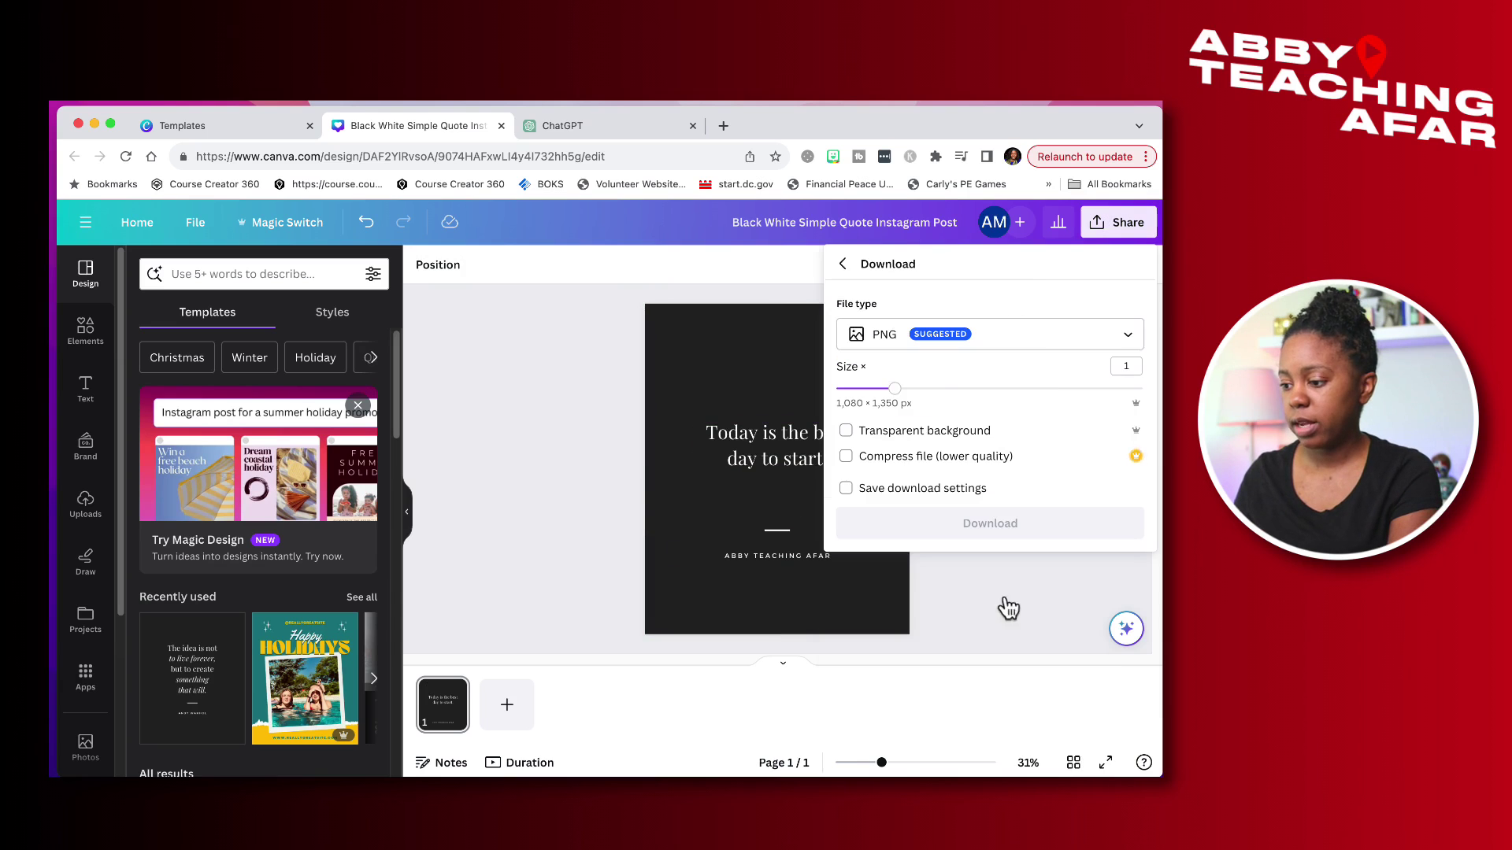
click(542, 418)
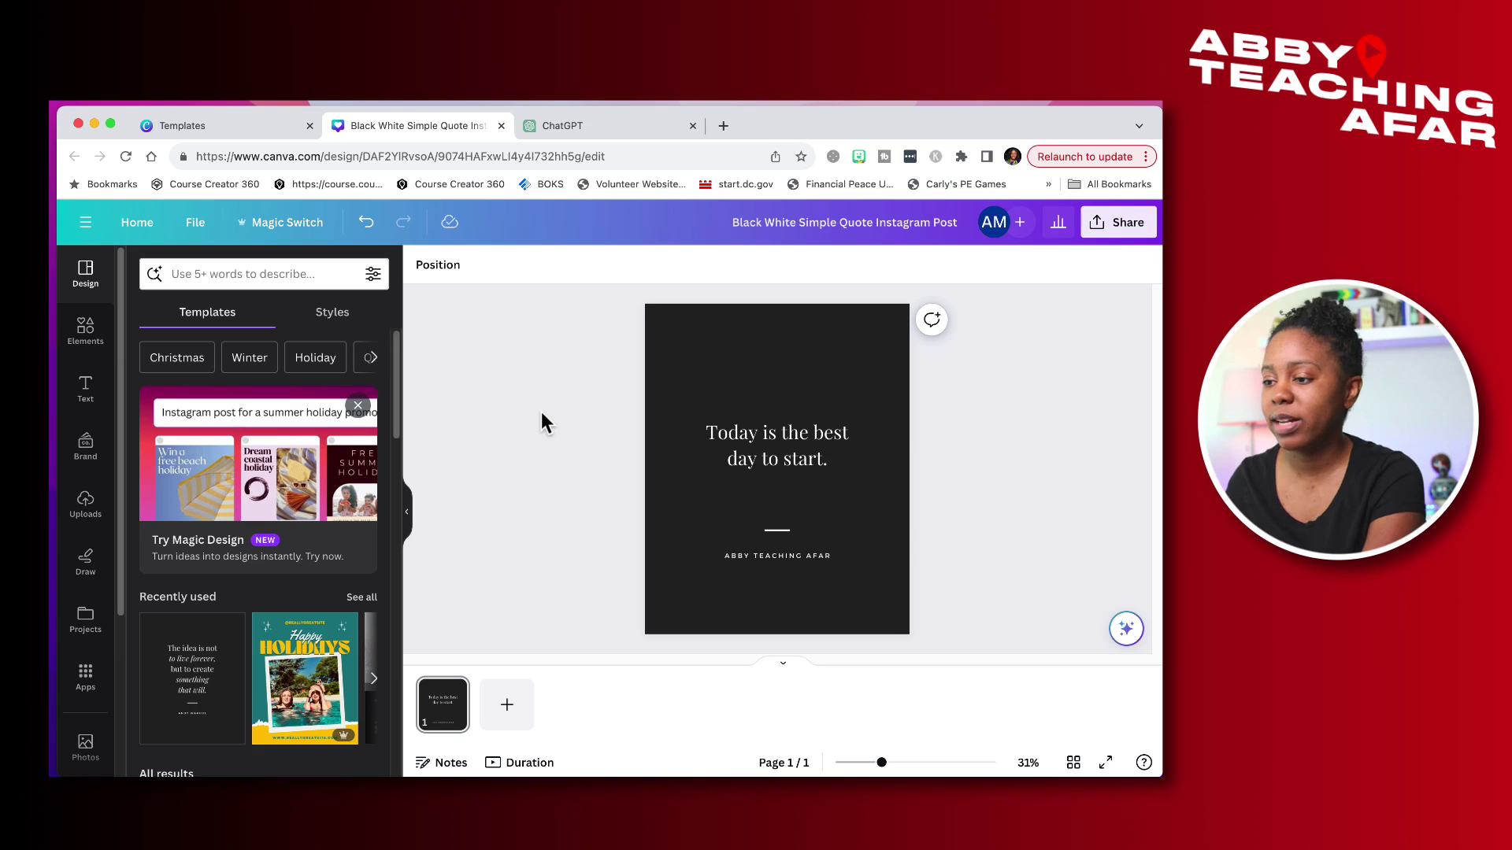
click(591, 130)
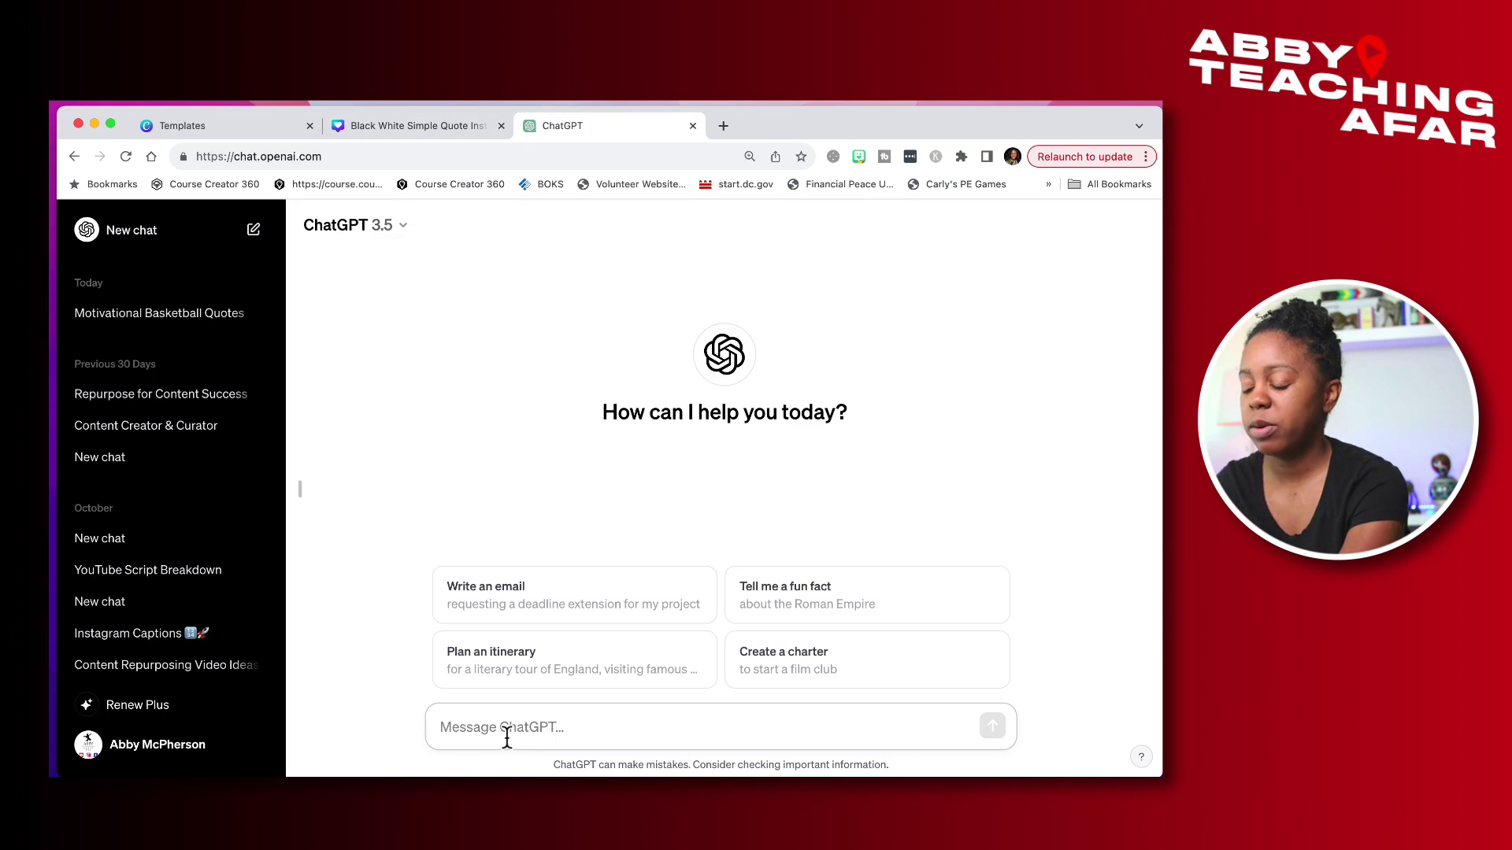
Step: Ask ChatGPT for 30 inspirational quotes for content creators, laid out as a table
text(You are a motivational content speaker please sha)
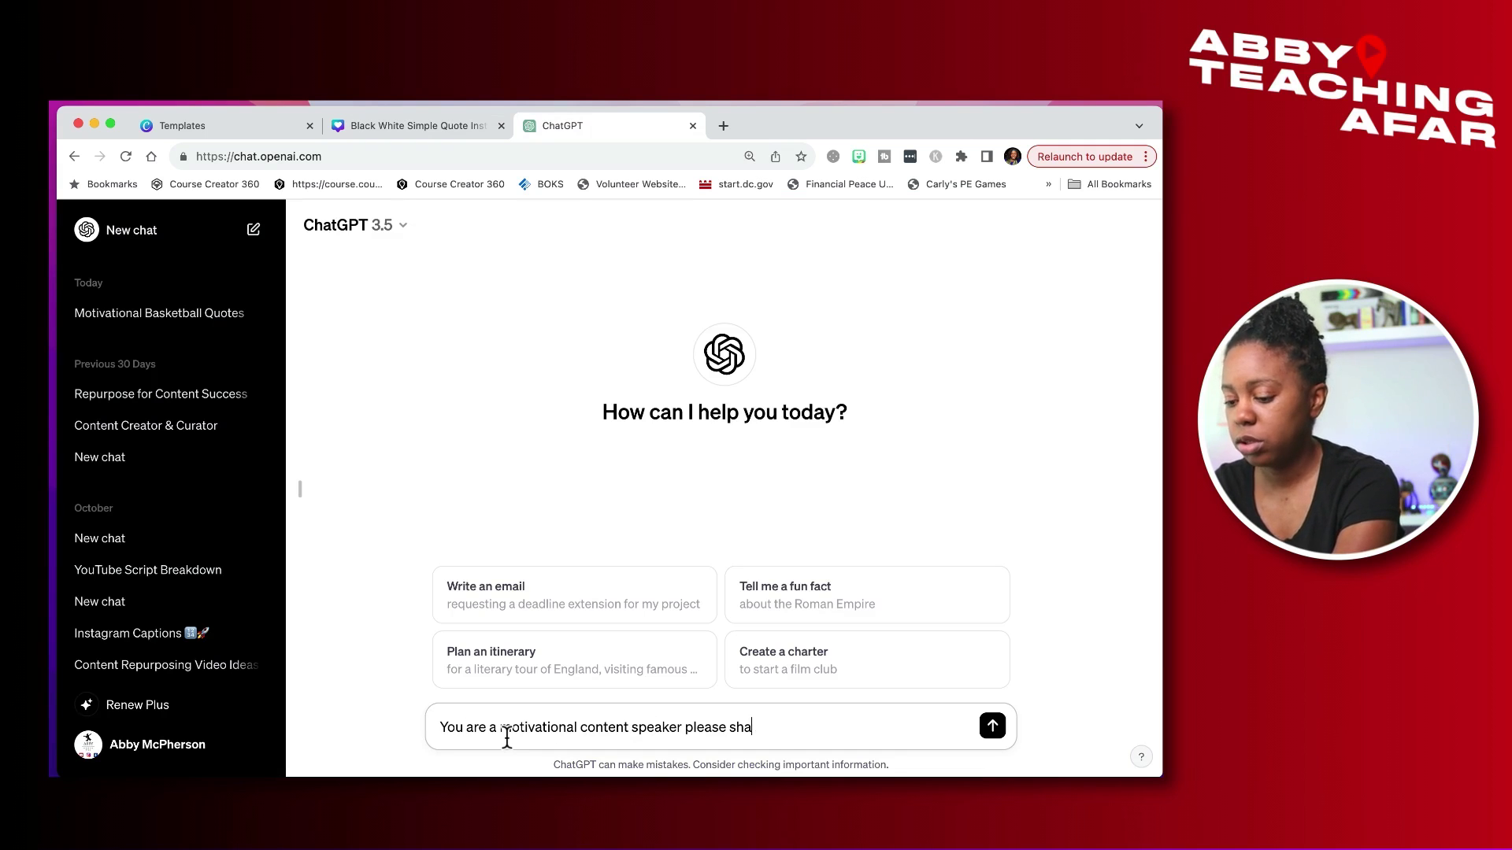
text(irational )
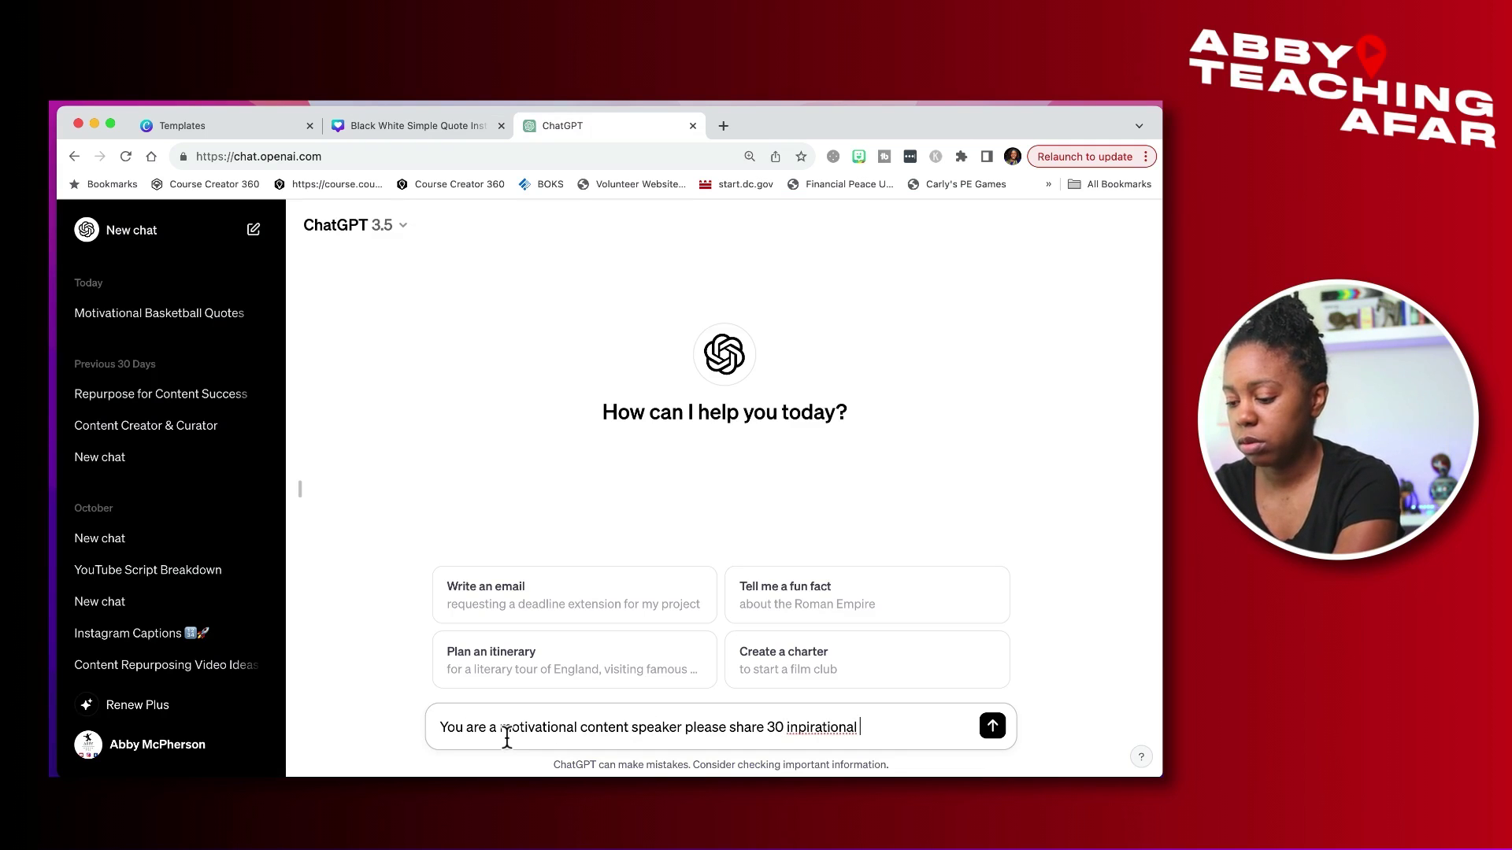
text(for content creators)
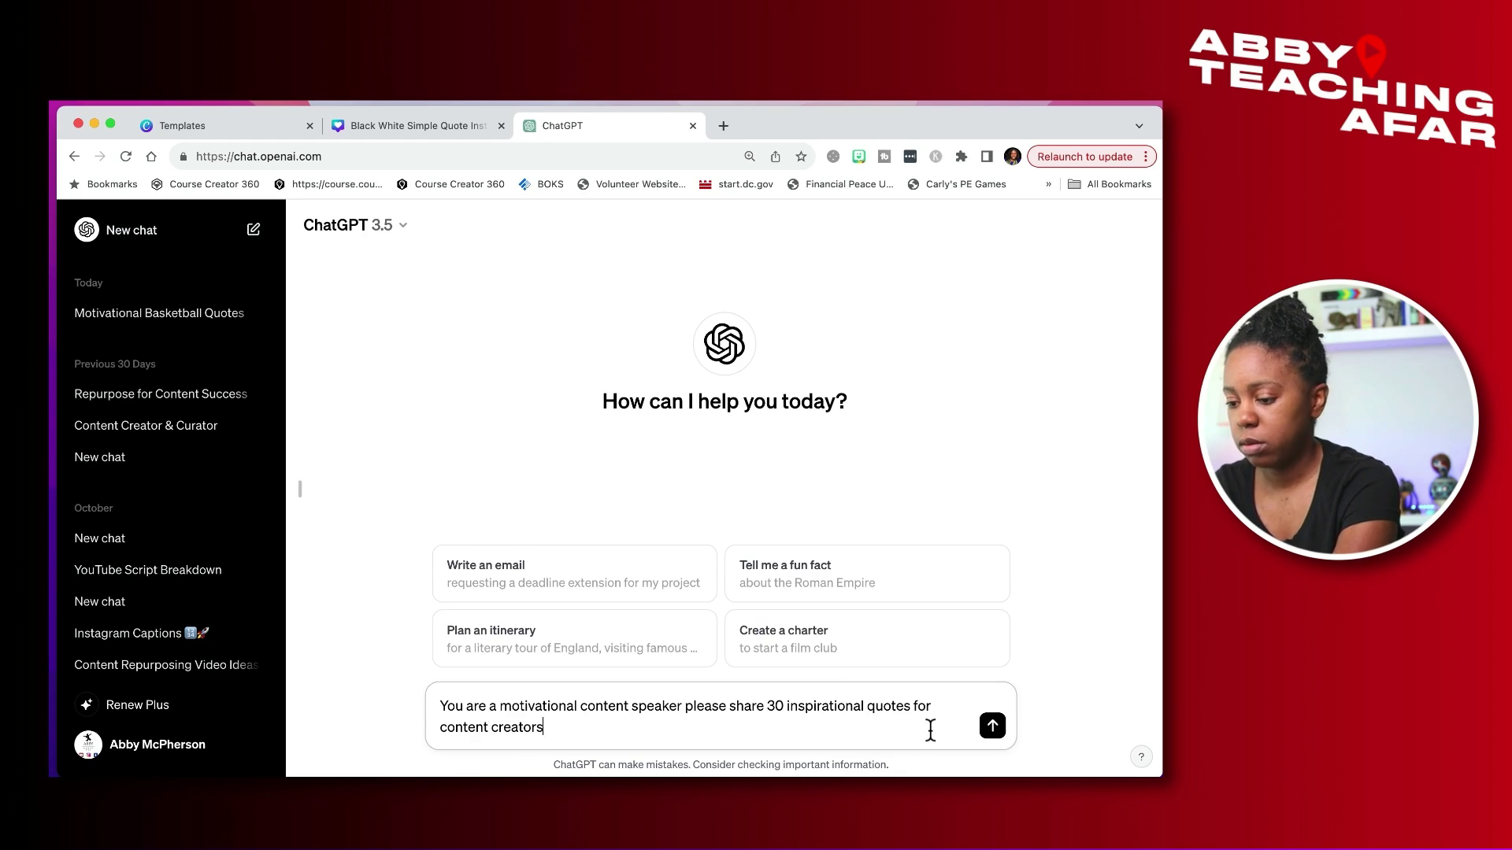
text(.)
key(shift+Return)
key(shift+Return)
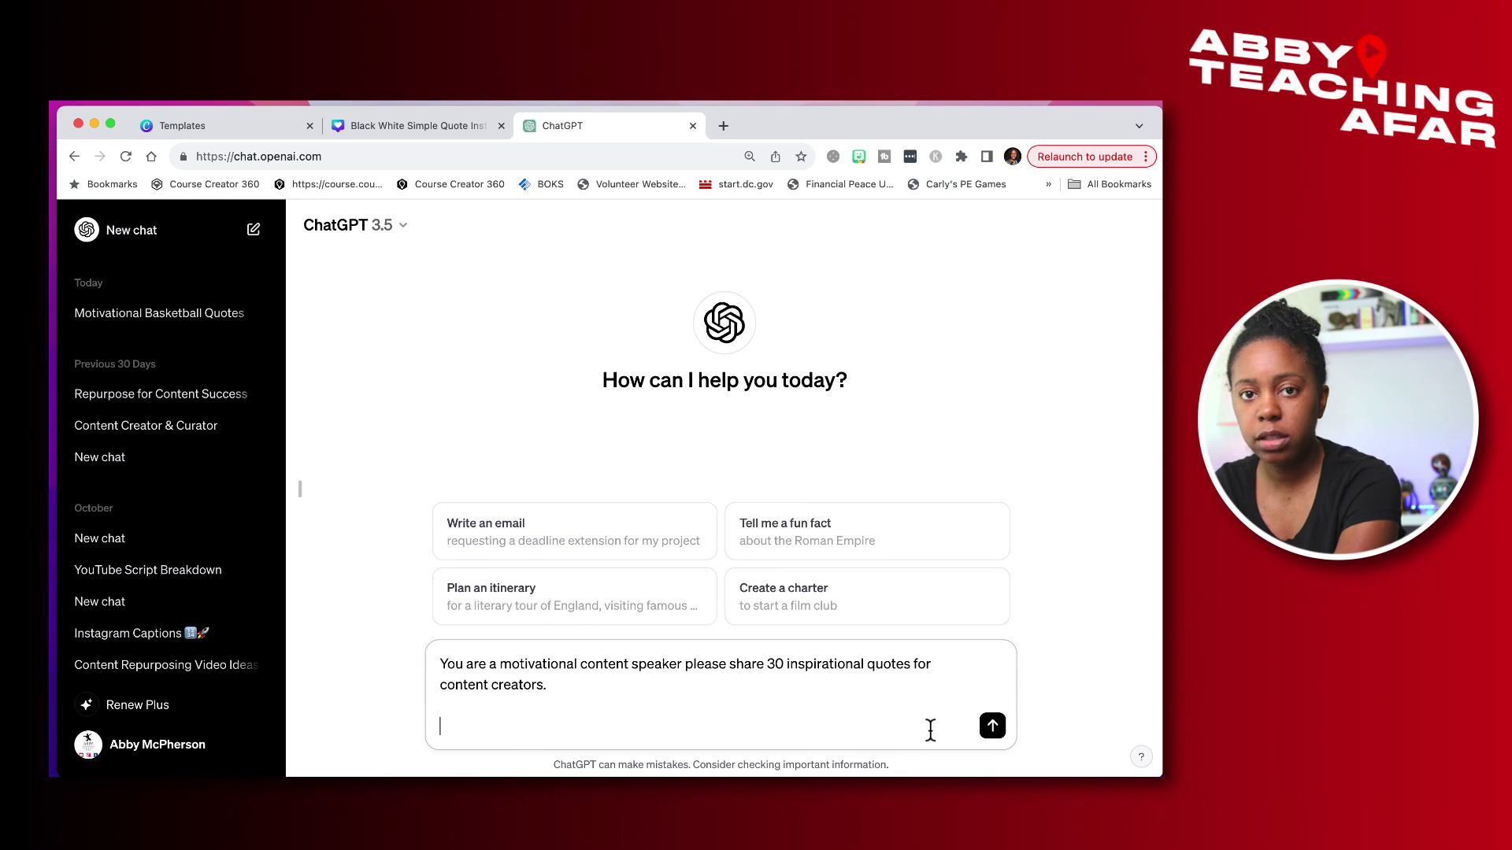
text(Please put inside of a table)
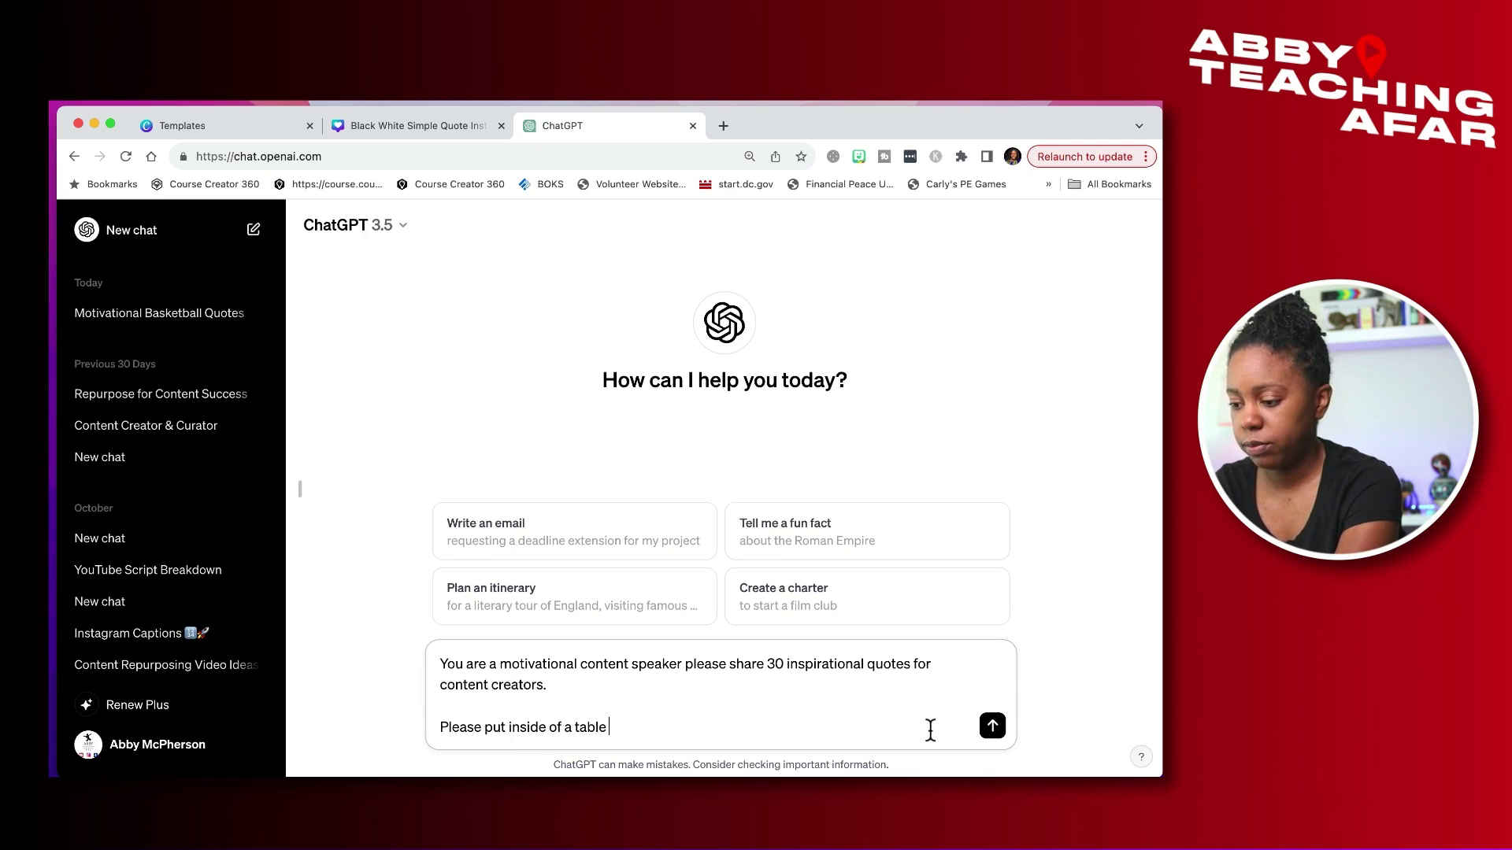
key(Return)
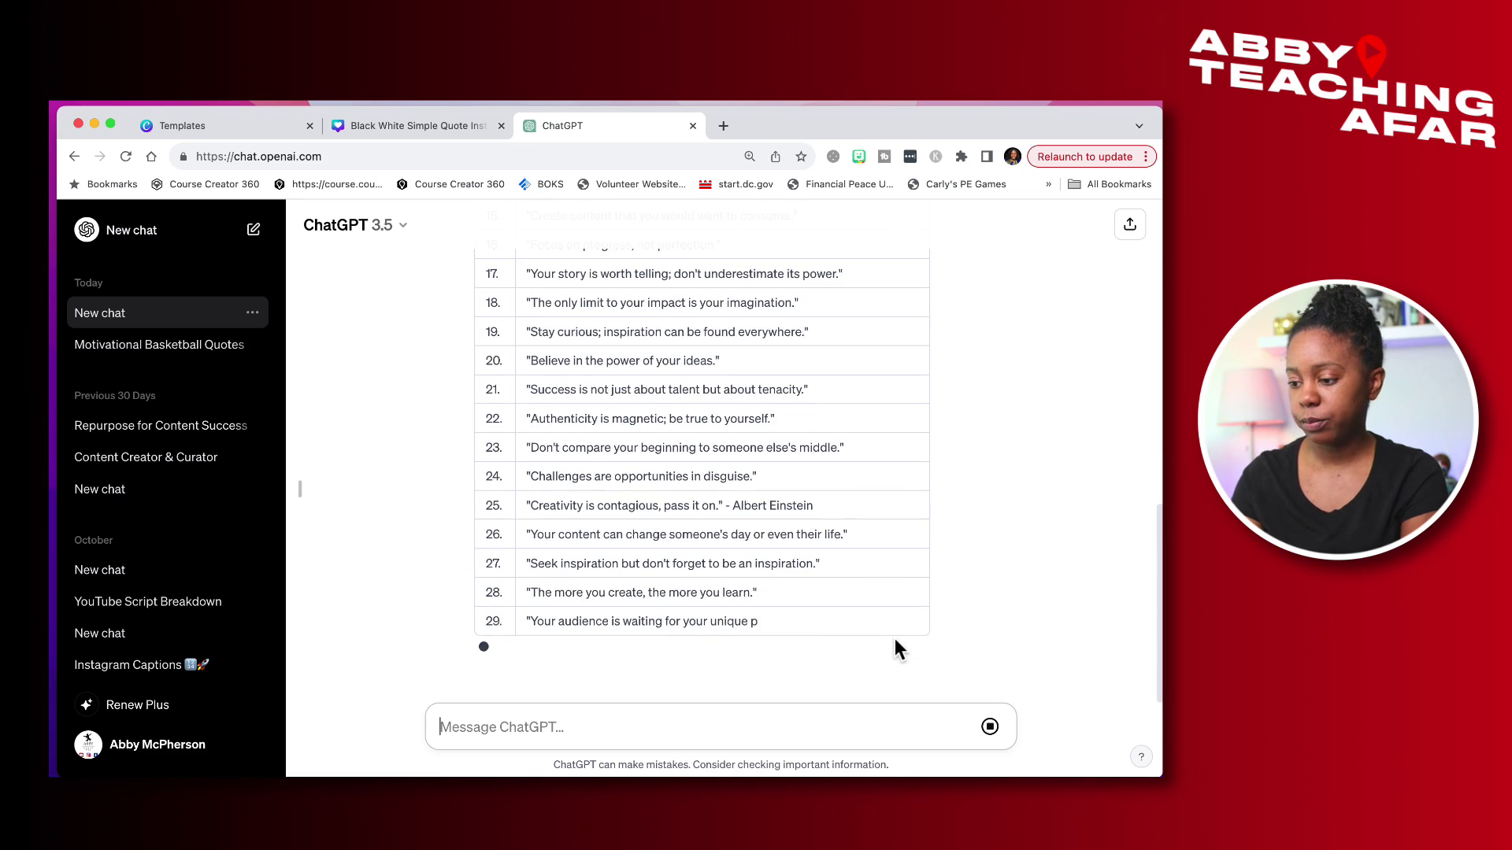
Step: Ask ChatGPT to put each quote's person in a different column of the table
text(Can you please put the)
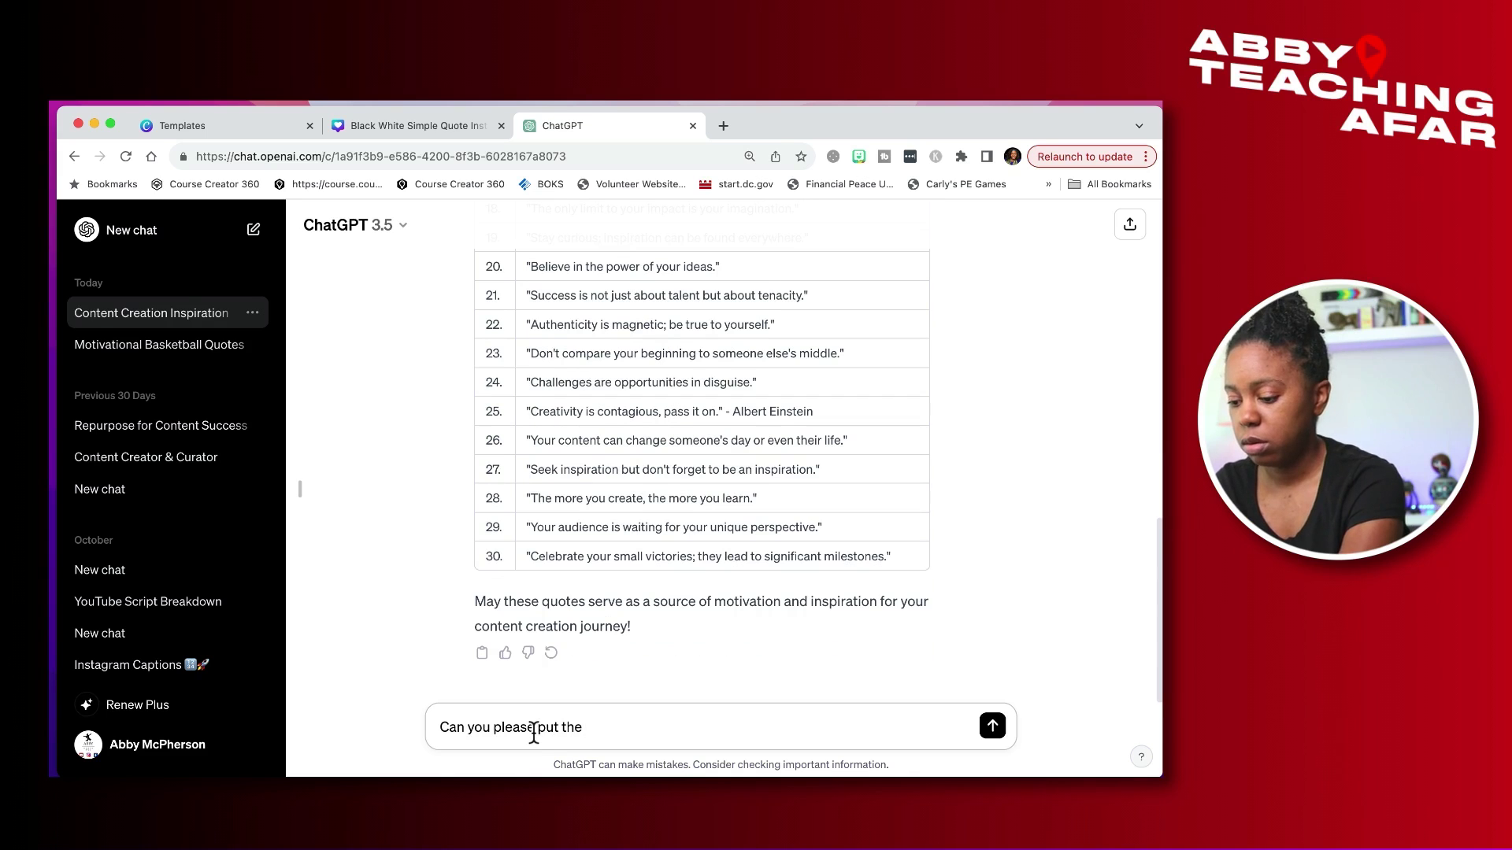
key(BackSpace)
key(BackSpace)
key(BackSpace)
text(per)
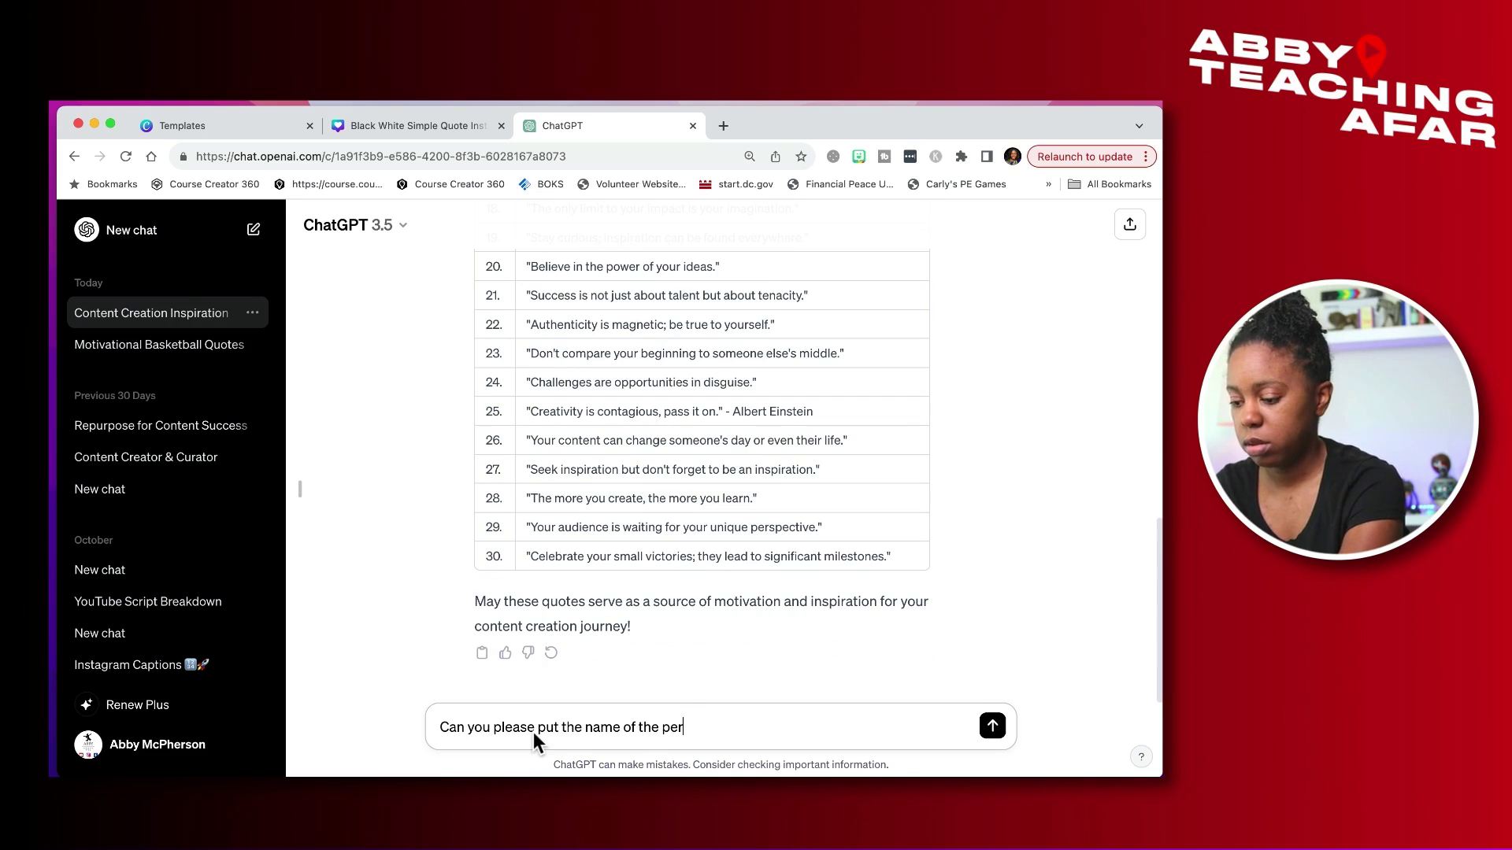
text(son in a different column)
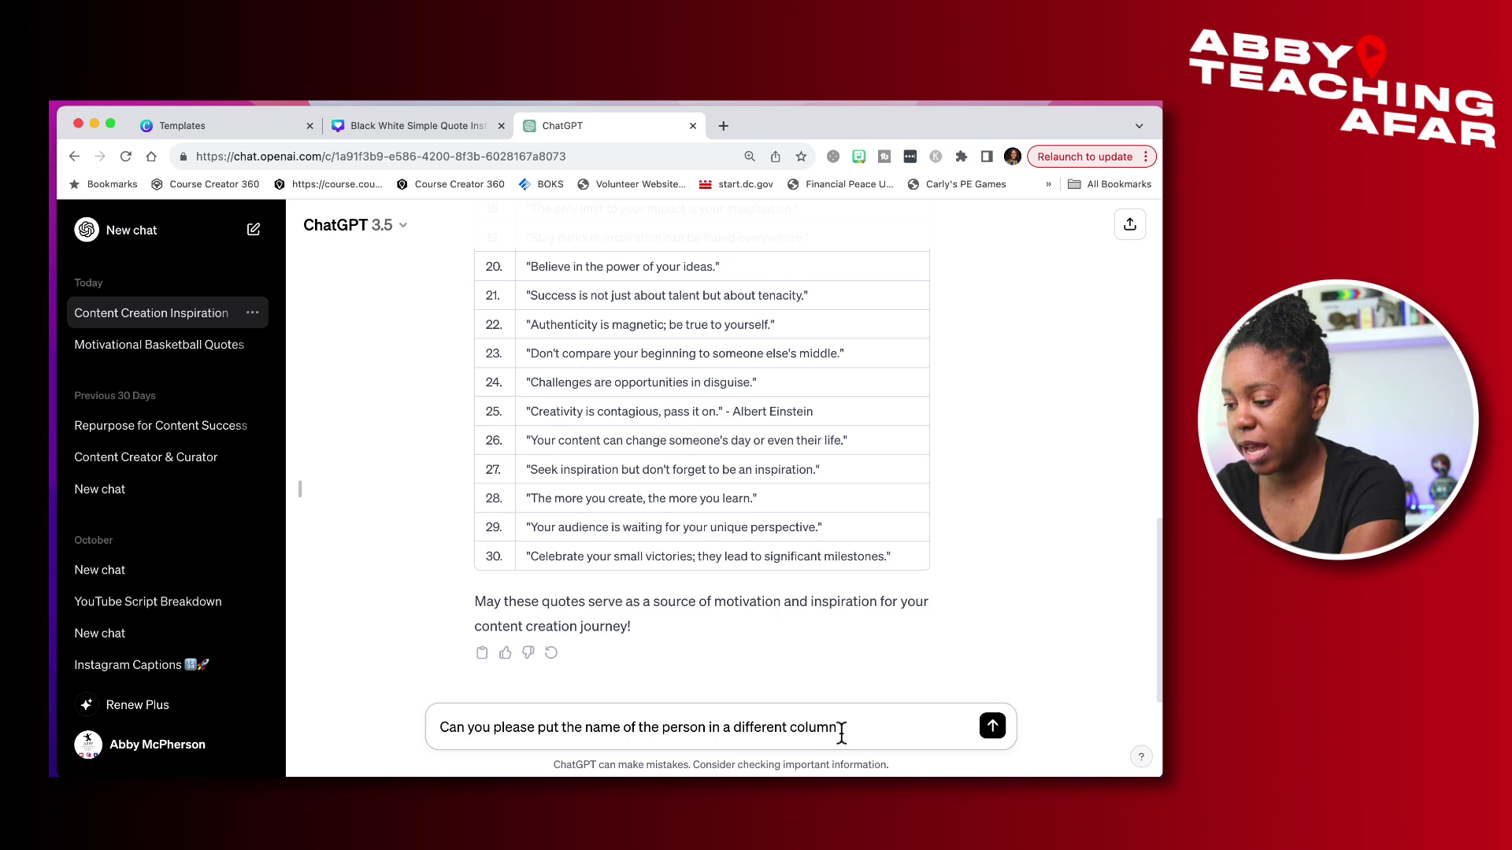
key(Return)
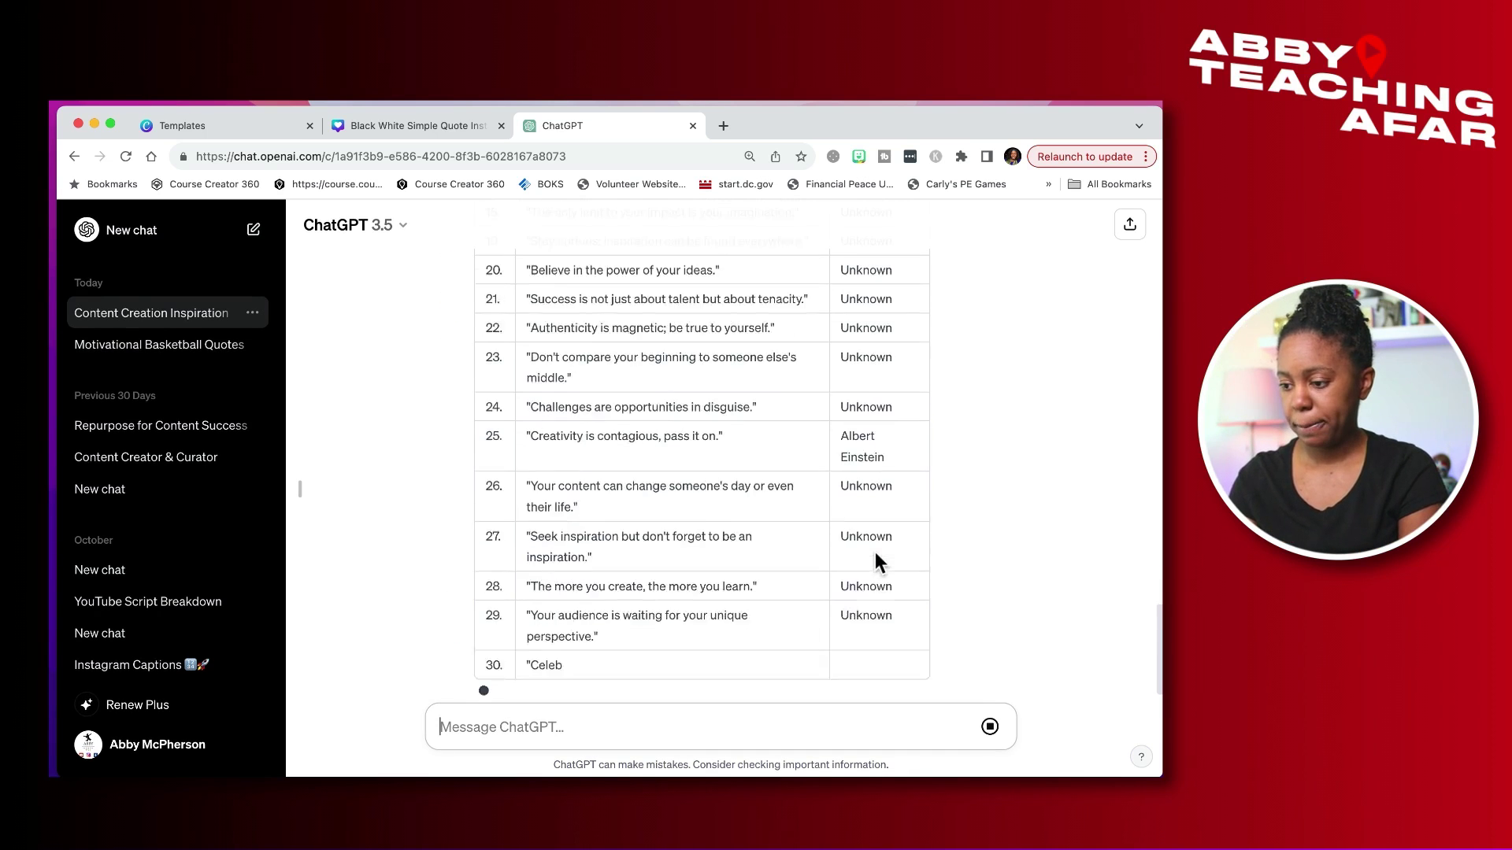
Step: Copy ChatGPT's 30-quote table with its Person column and return to the Canva design
drag(904, 541, 499, 452)
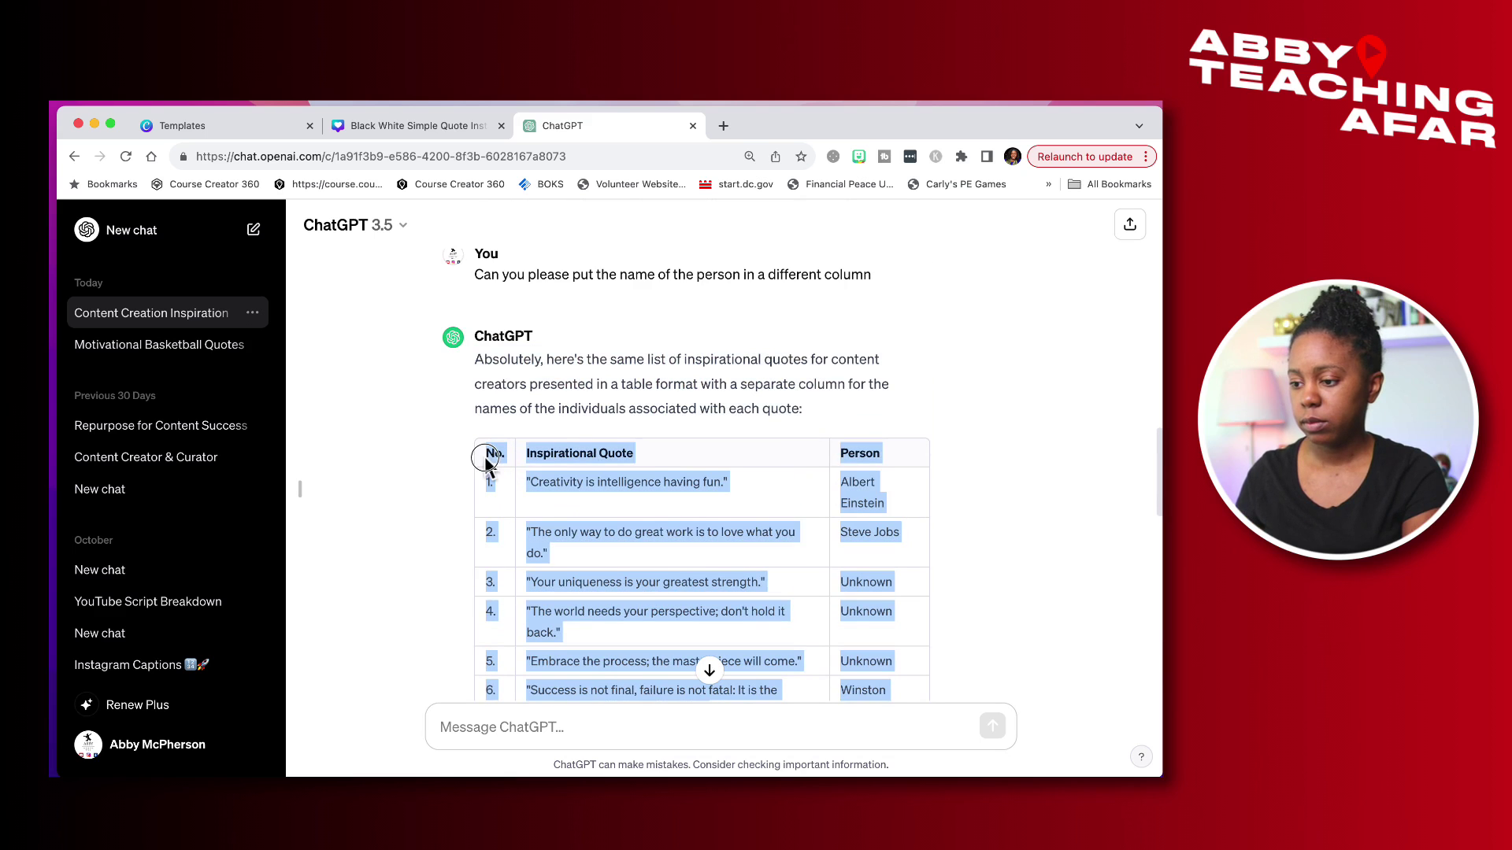
right_click(554, 455)
click(593, 494)
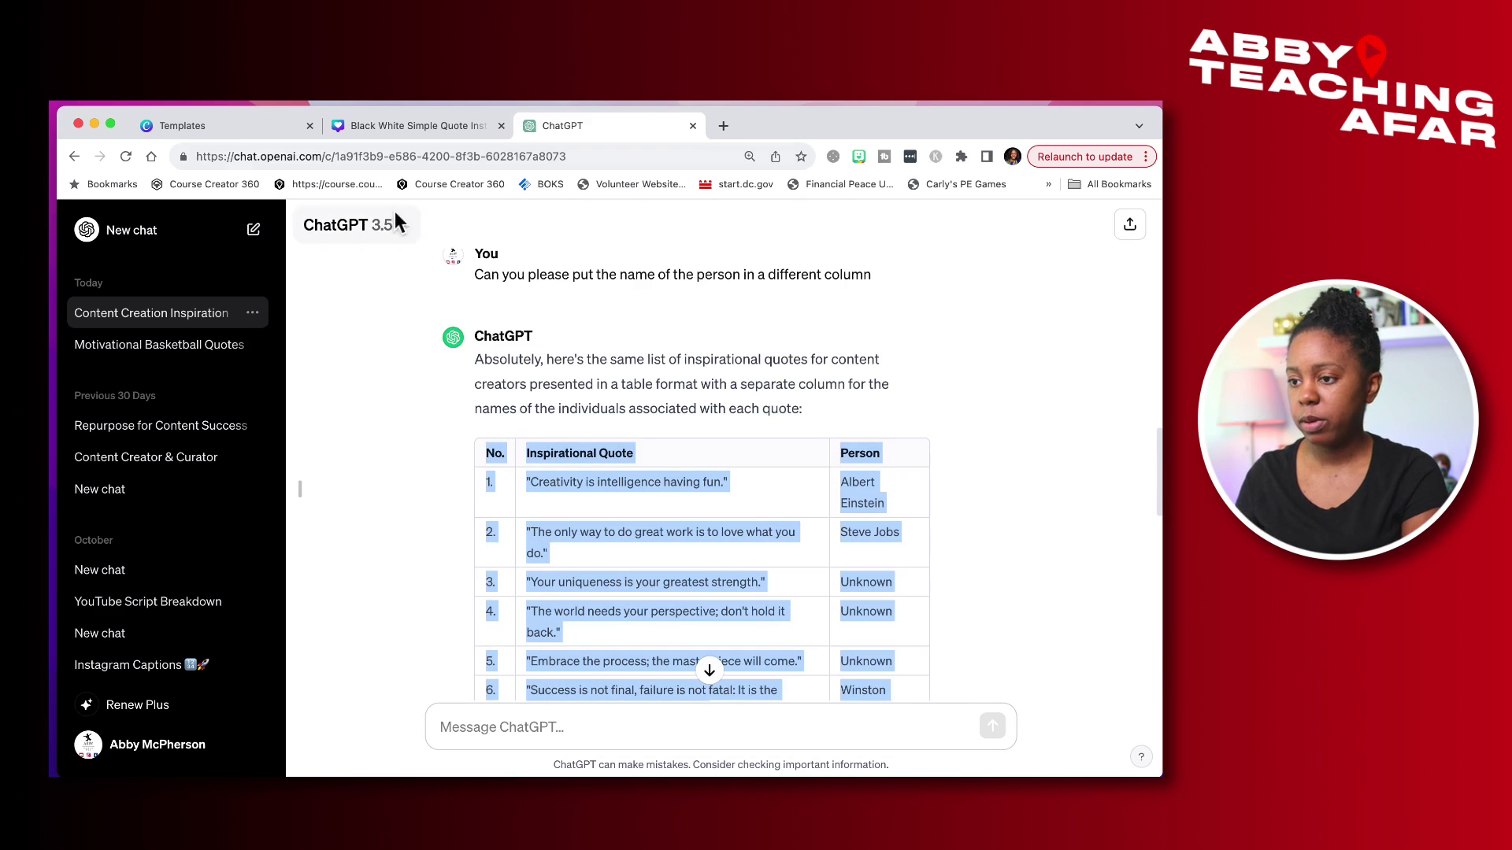
click(382, 128)
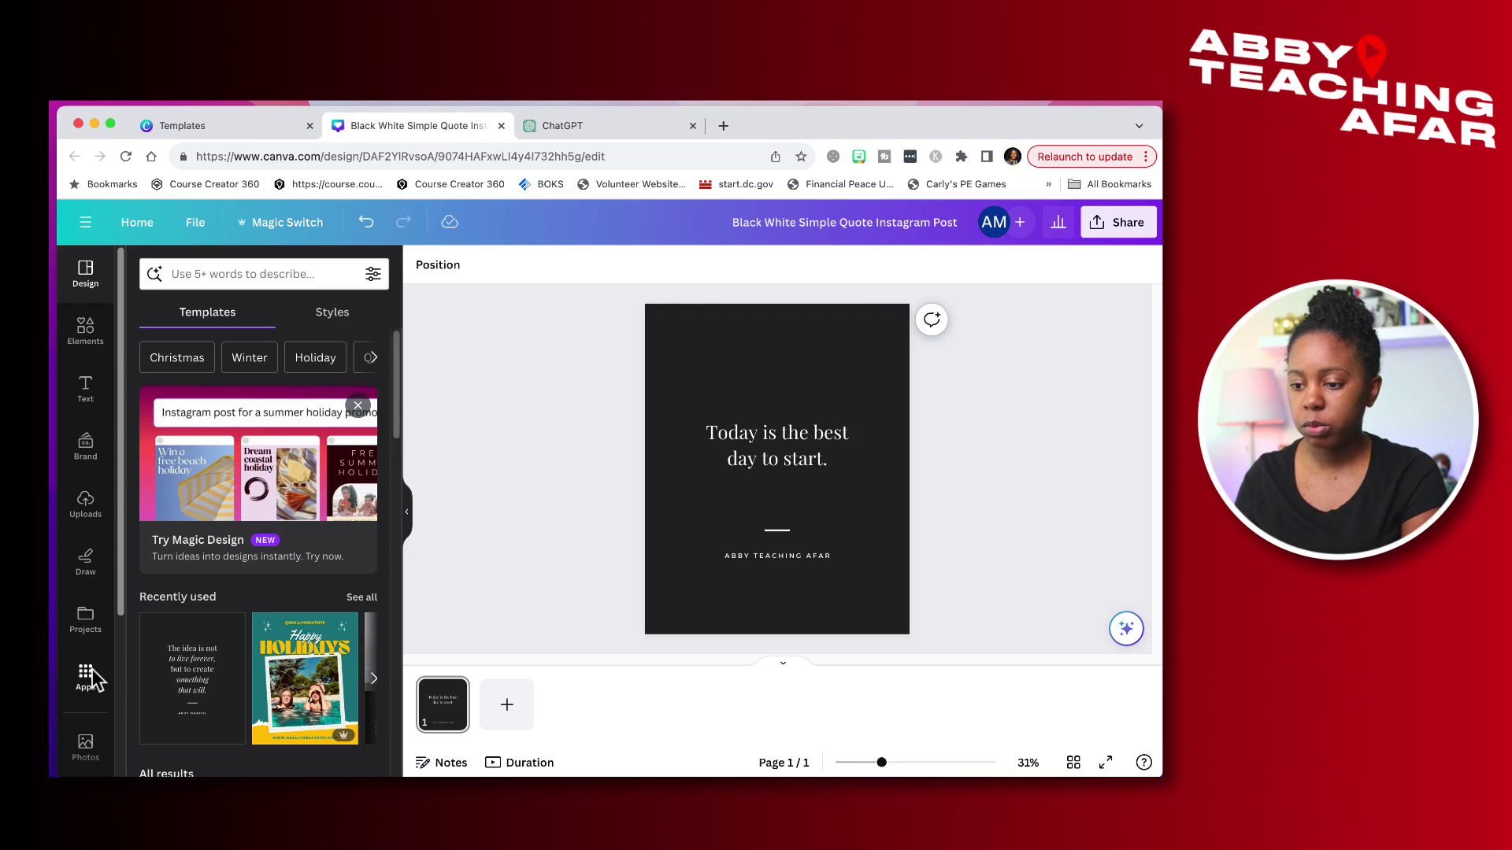
Step: Open the Bulk create app, choose manual data entry, and add a third text column
click(86, 675)
click(291, 276)
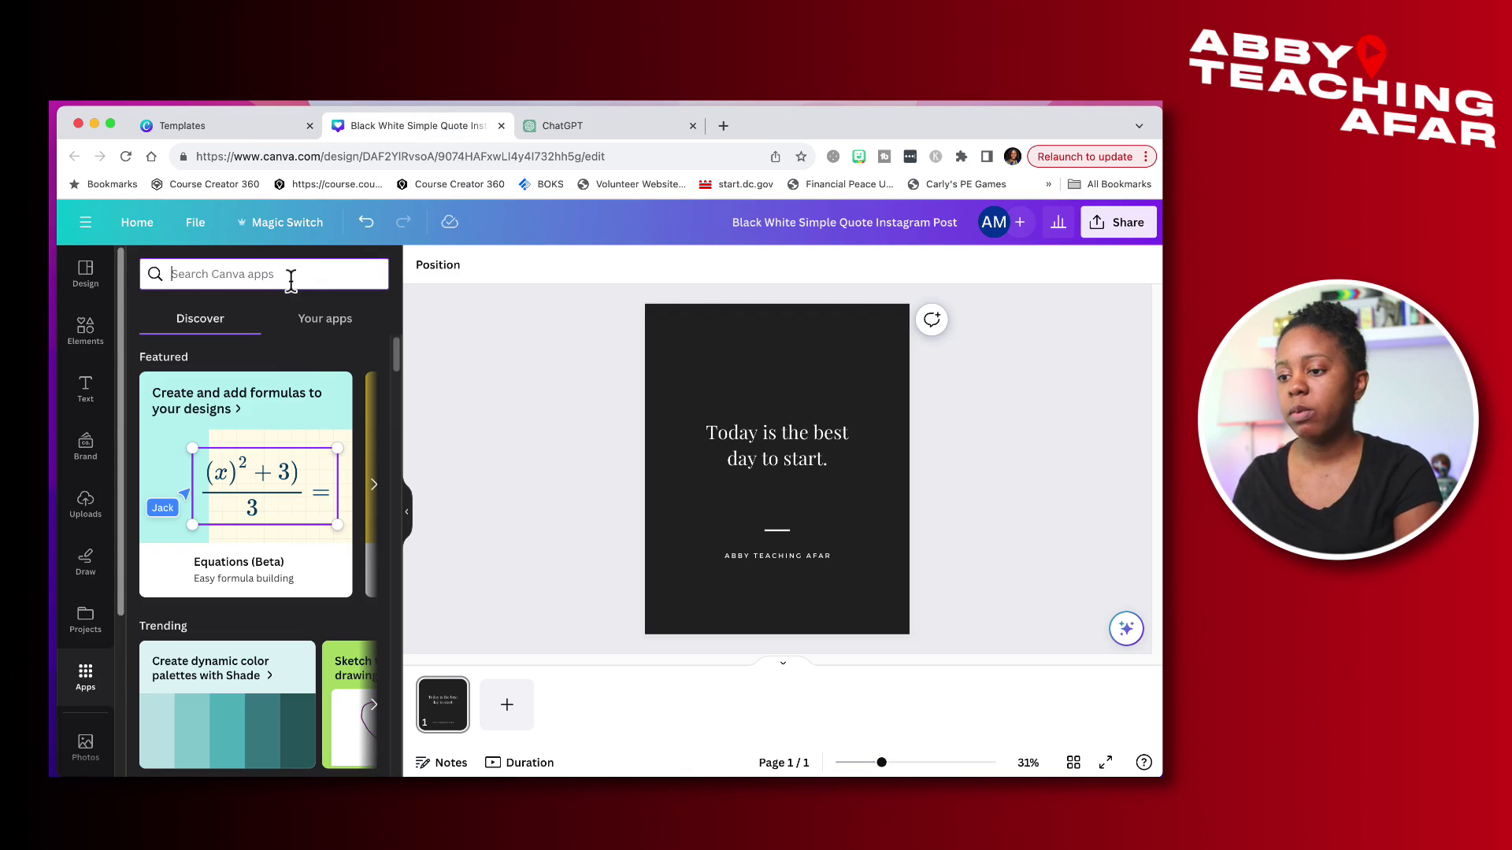
text(bulk create)
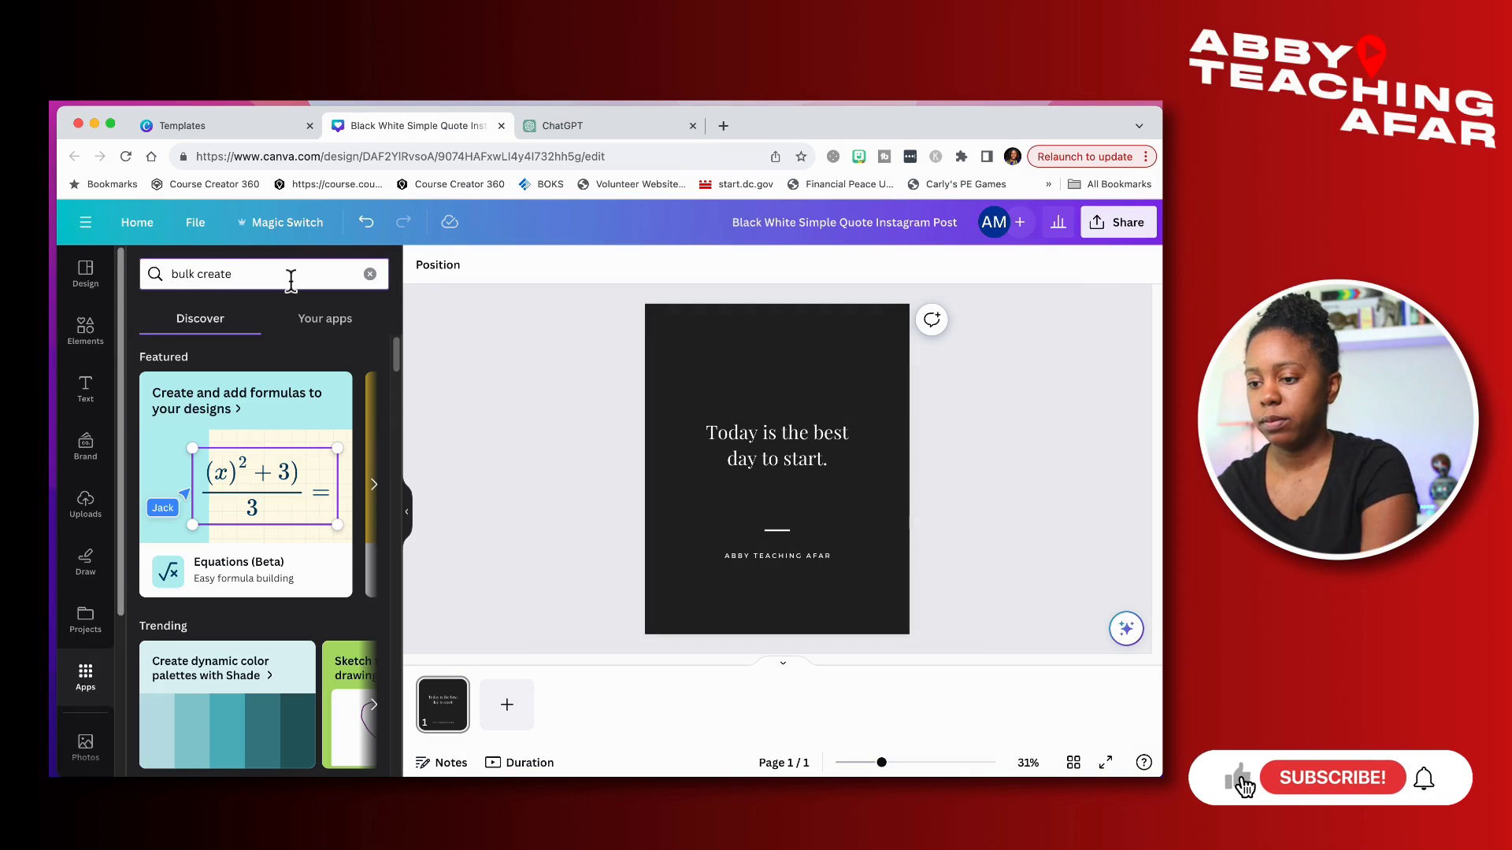
key(Return)
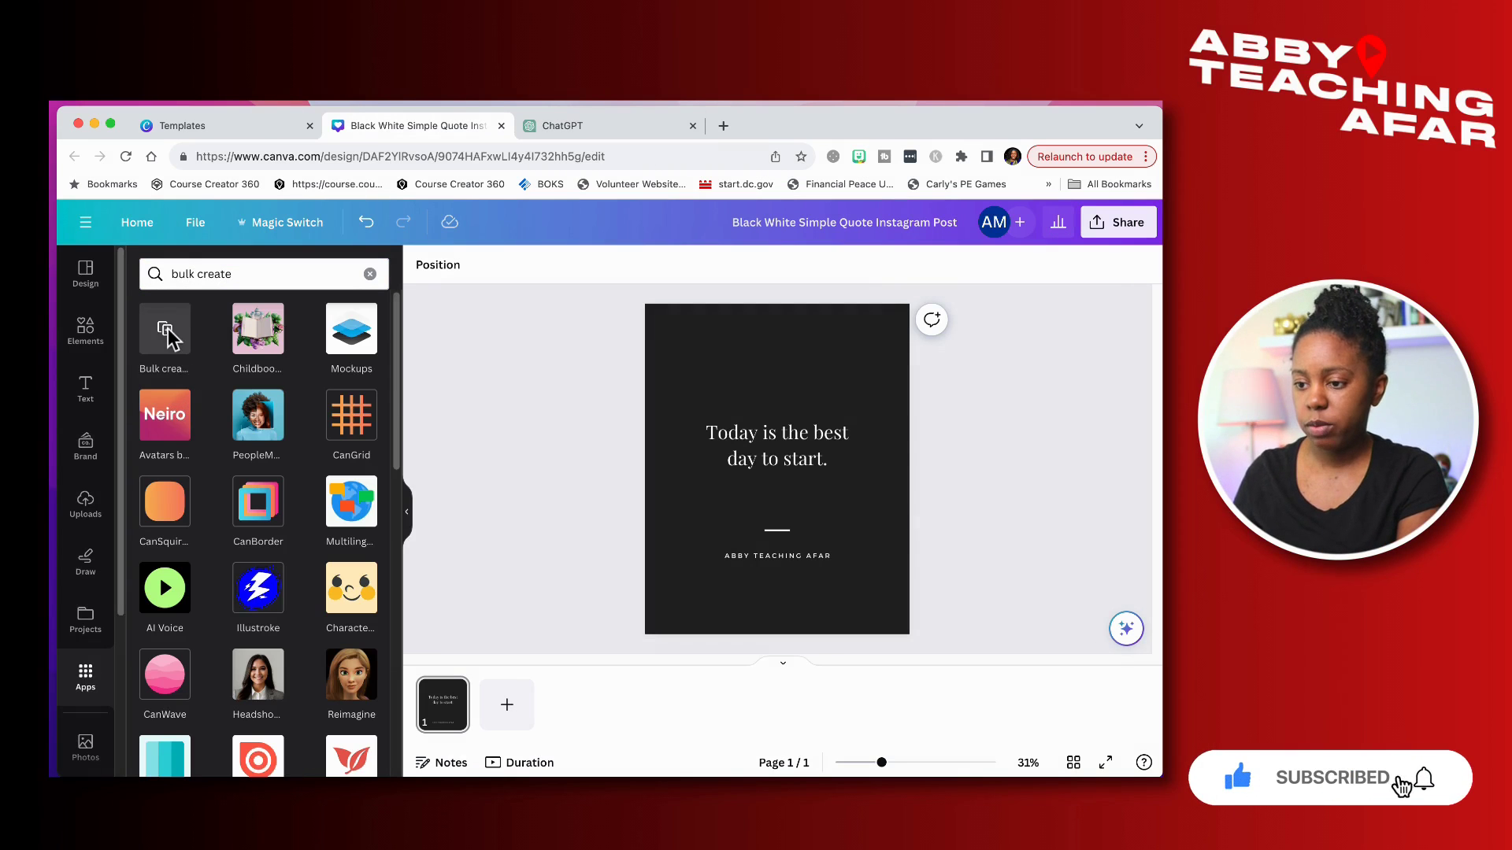
click(165, 330)
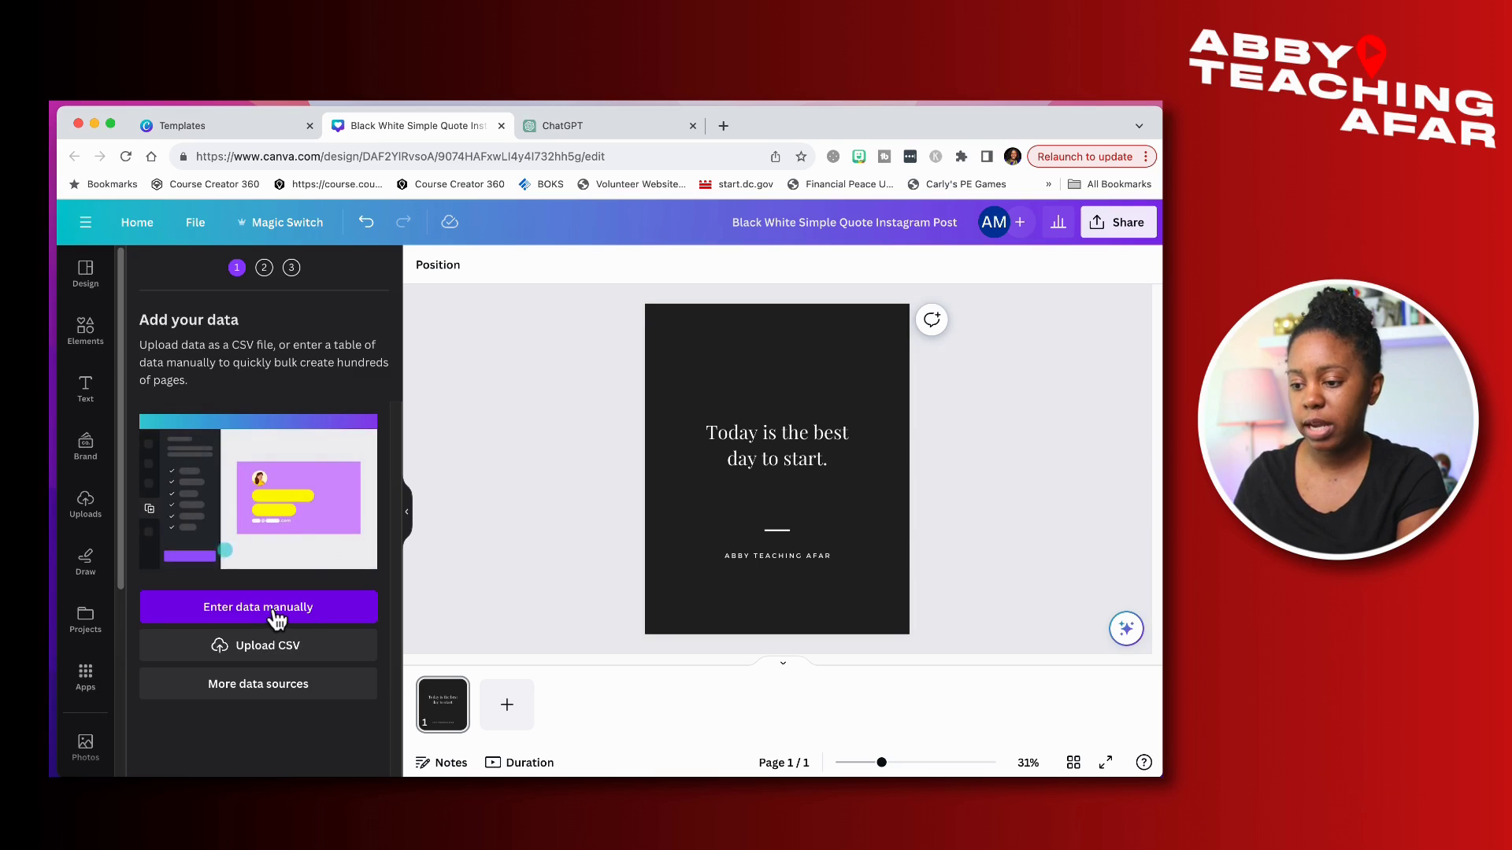
click(276, 614)
click(170, 250)
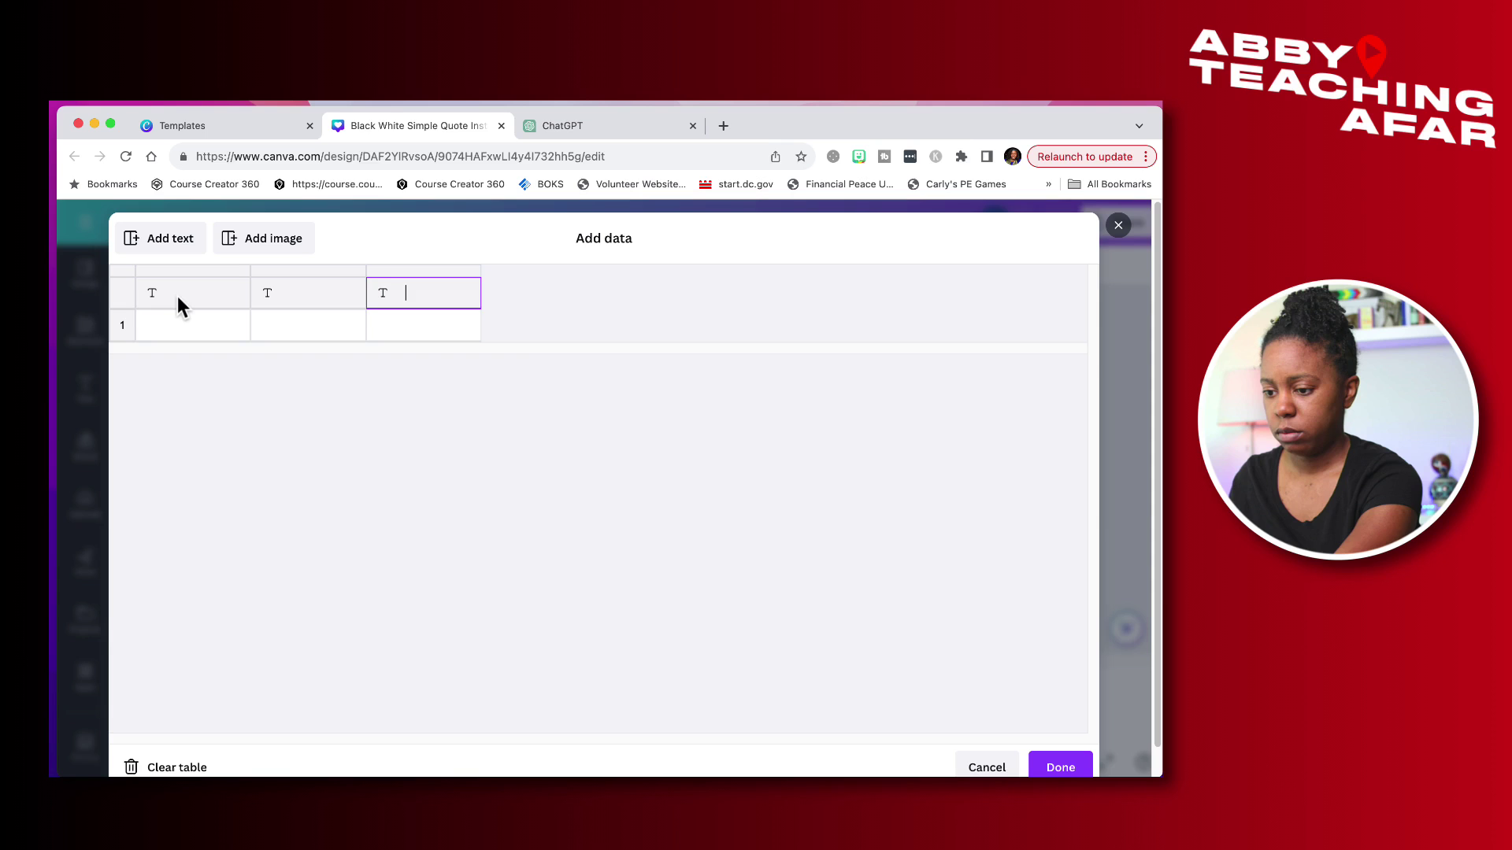
Step: Paste the quote table into the Bulk create grid, giving No., Inspirational Quote and Person fields
click(177, 296)
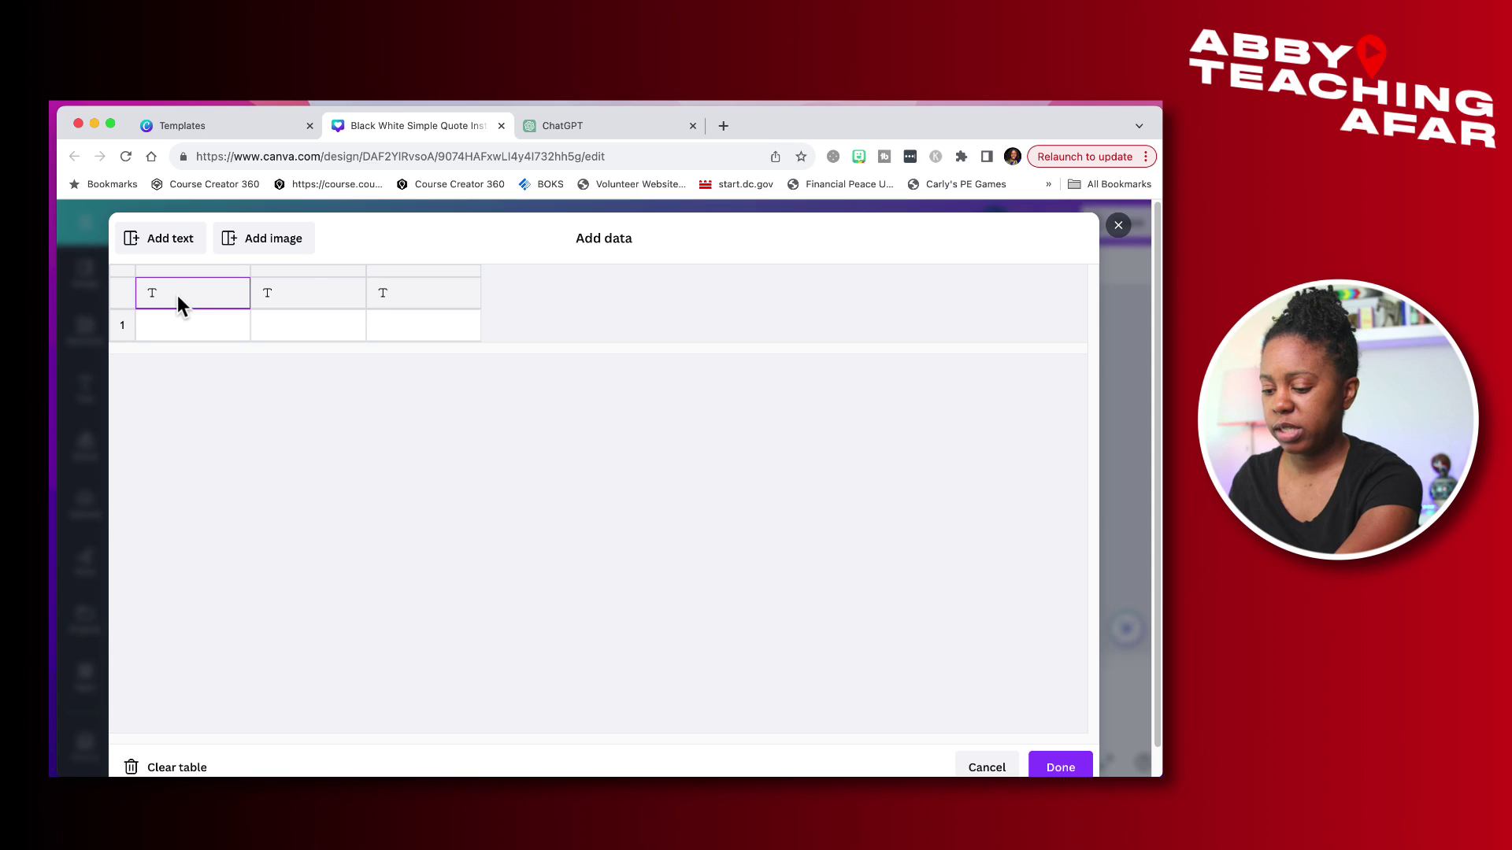
key(super+v)
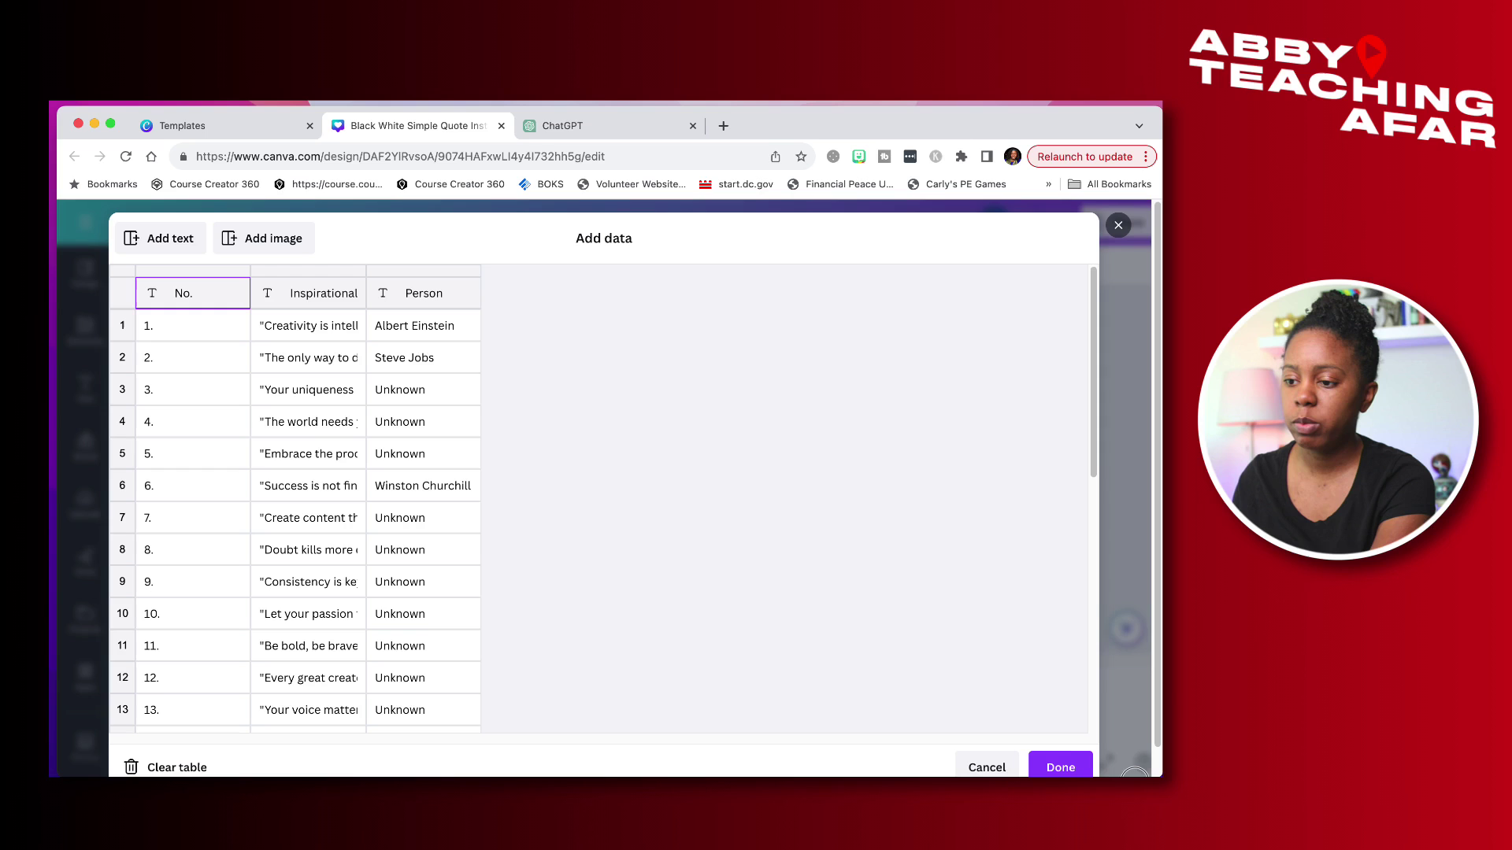
click(1065, 766)
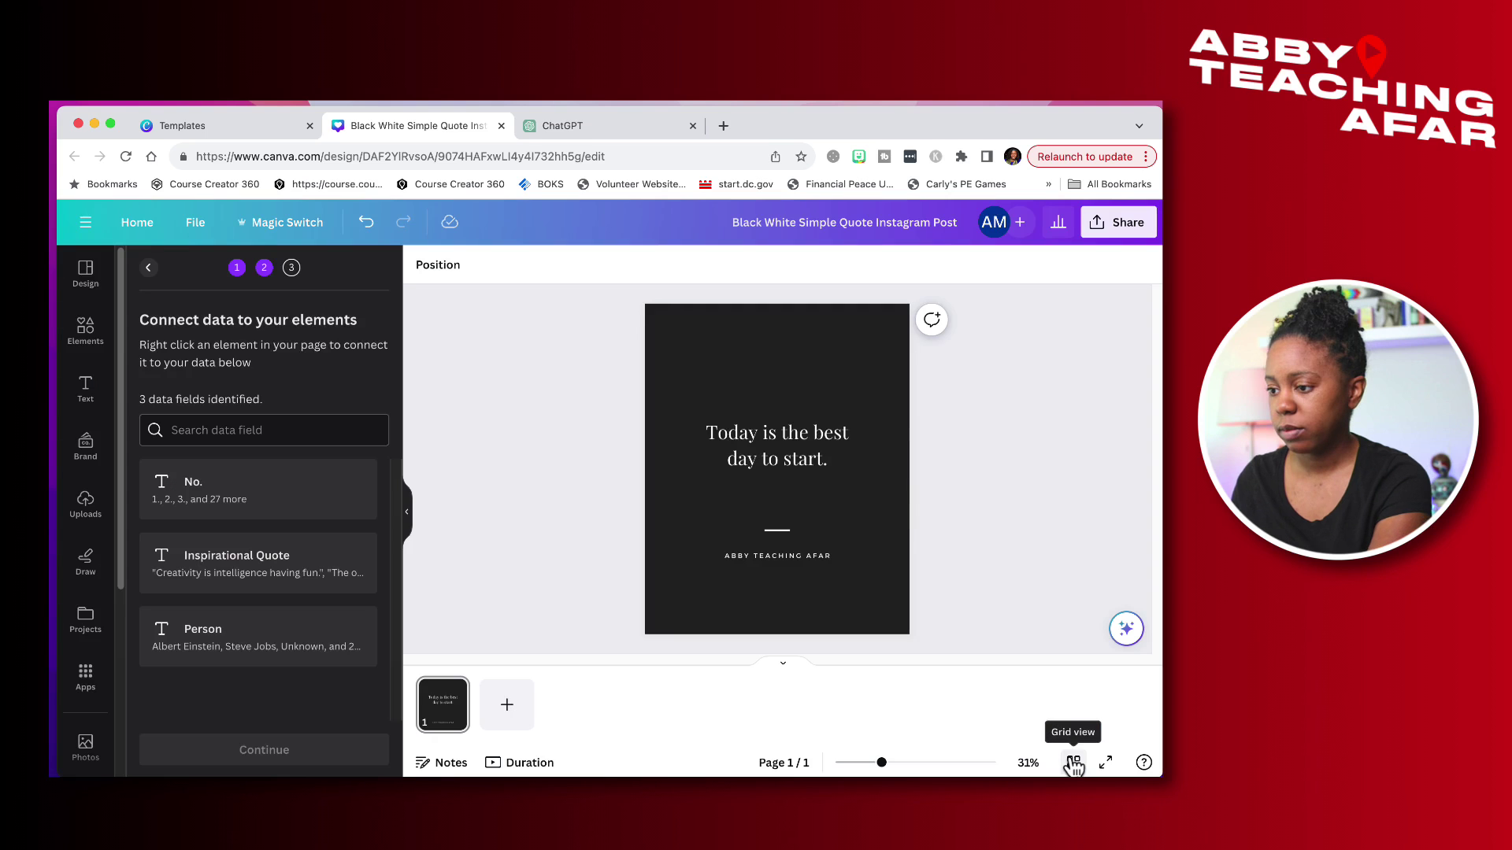
Step: Connect the quote text to Inspirational Quote and the byline to the Person field
click(770, 456)
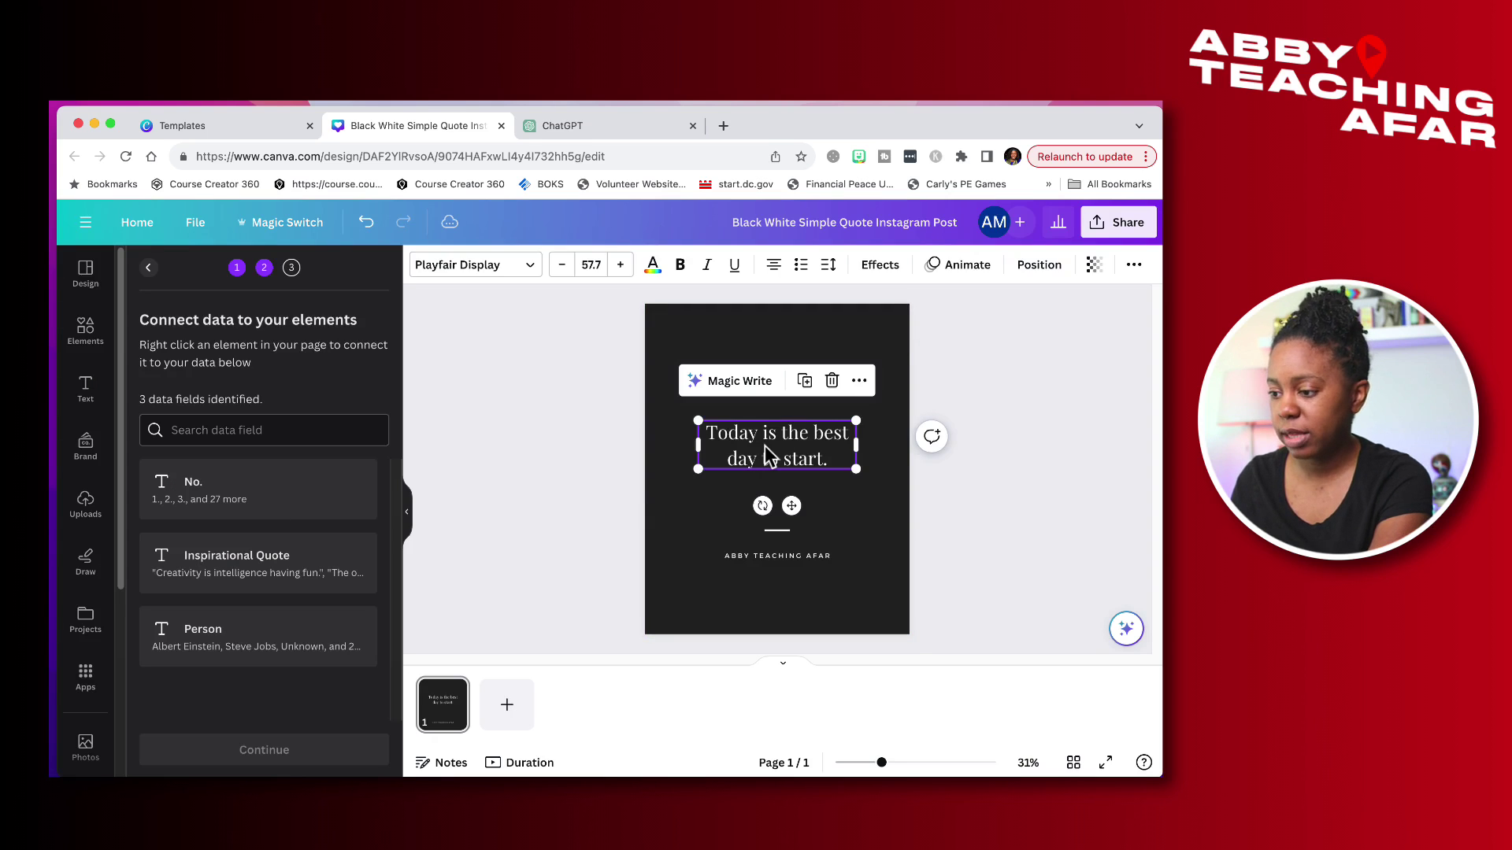
click(860, 381)
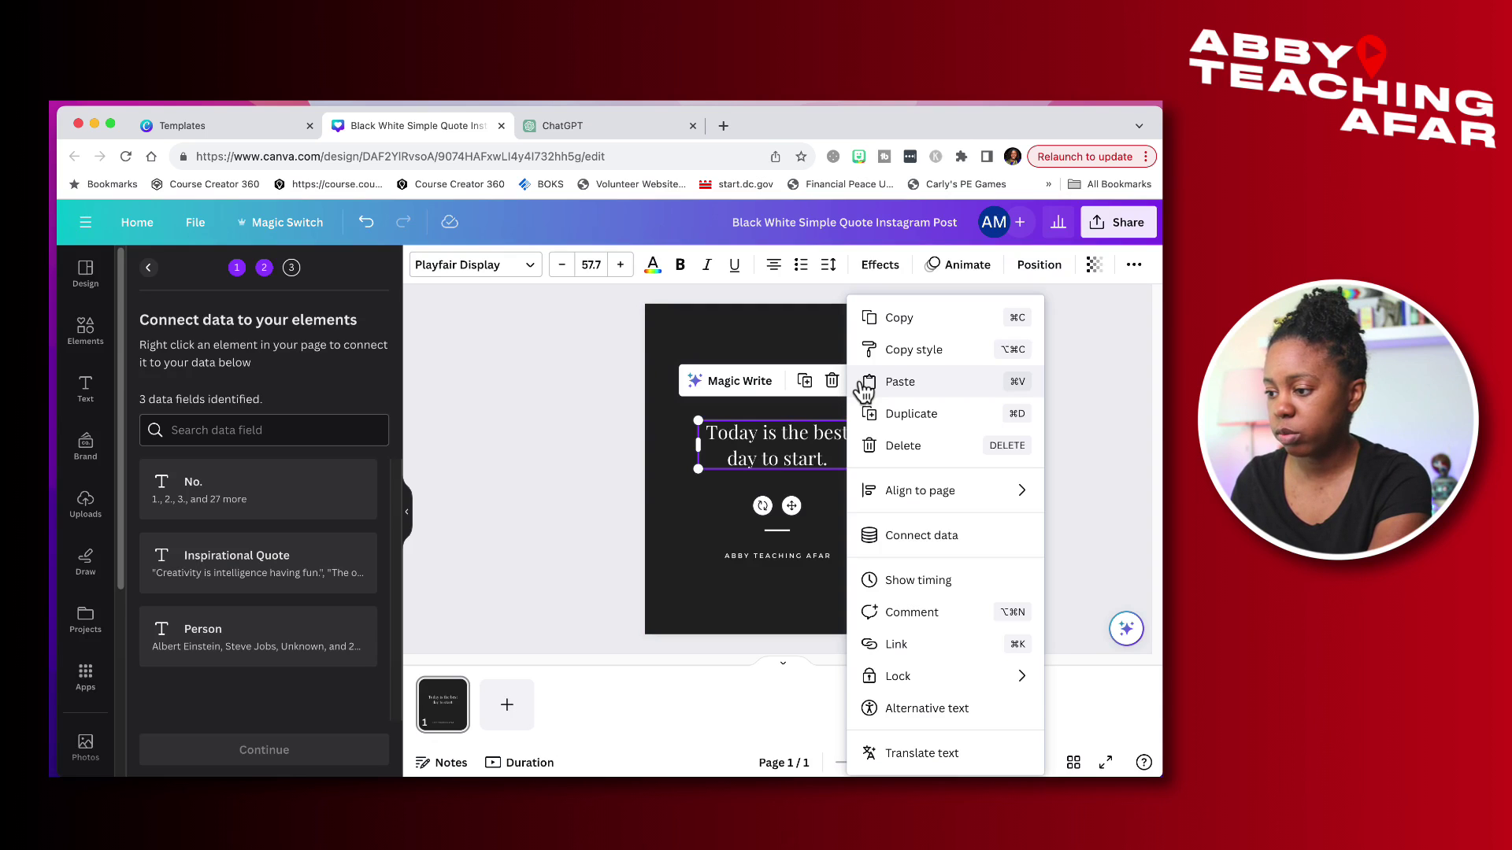
click(945, 543)
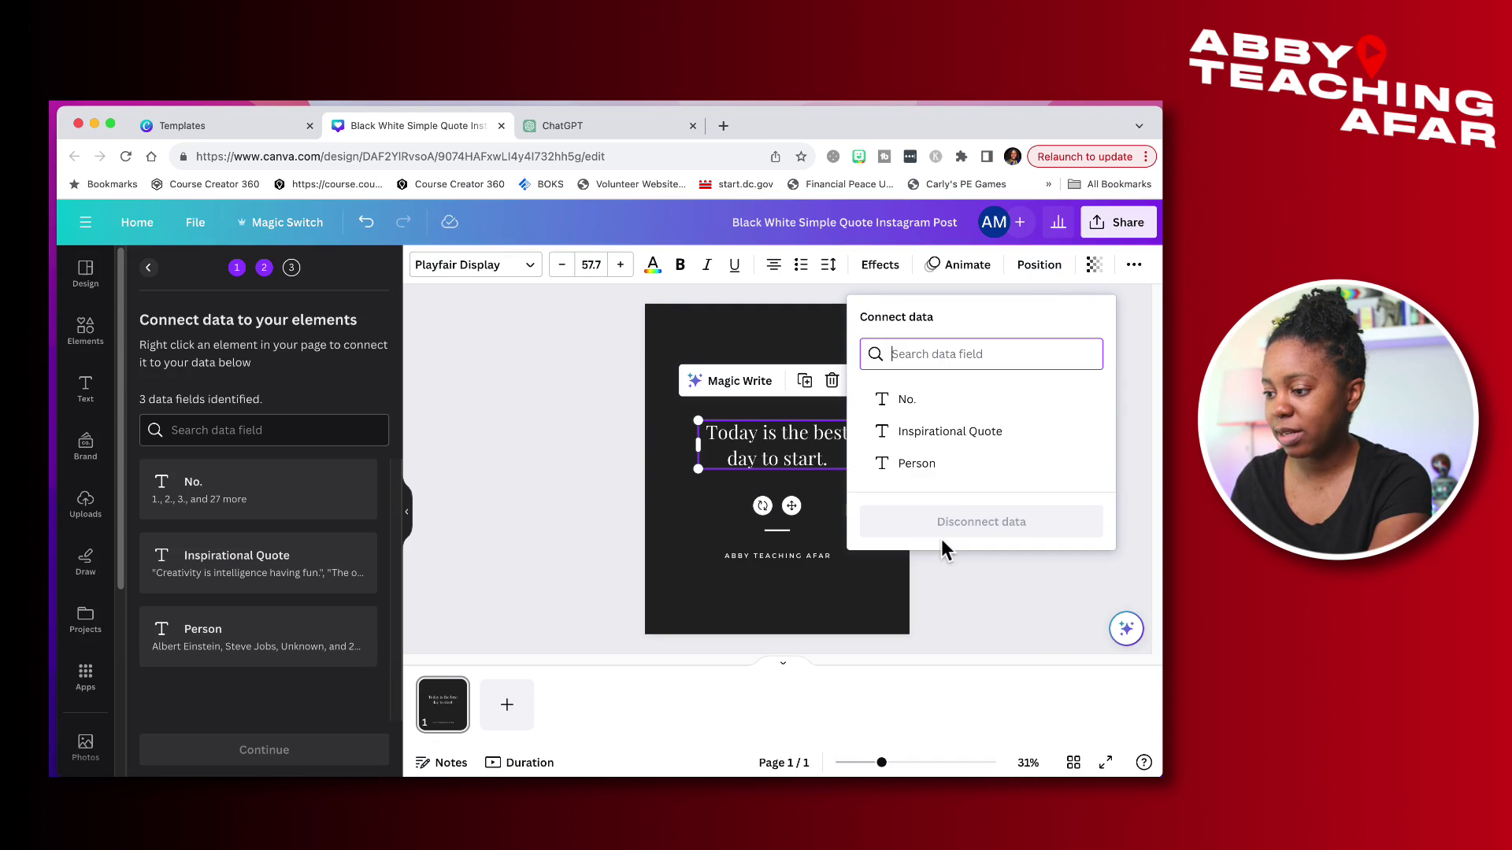
click(941, 448)
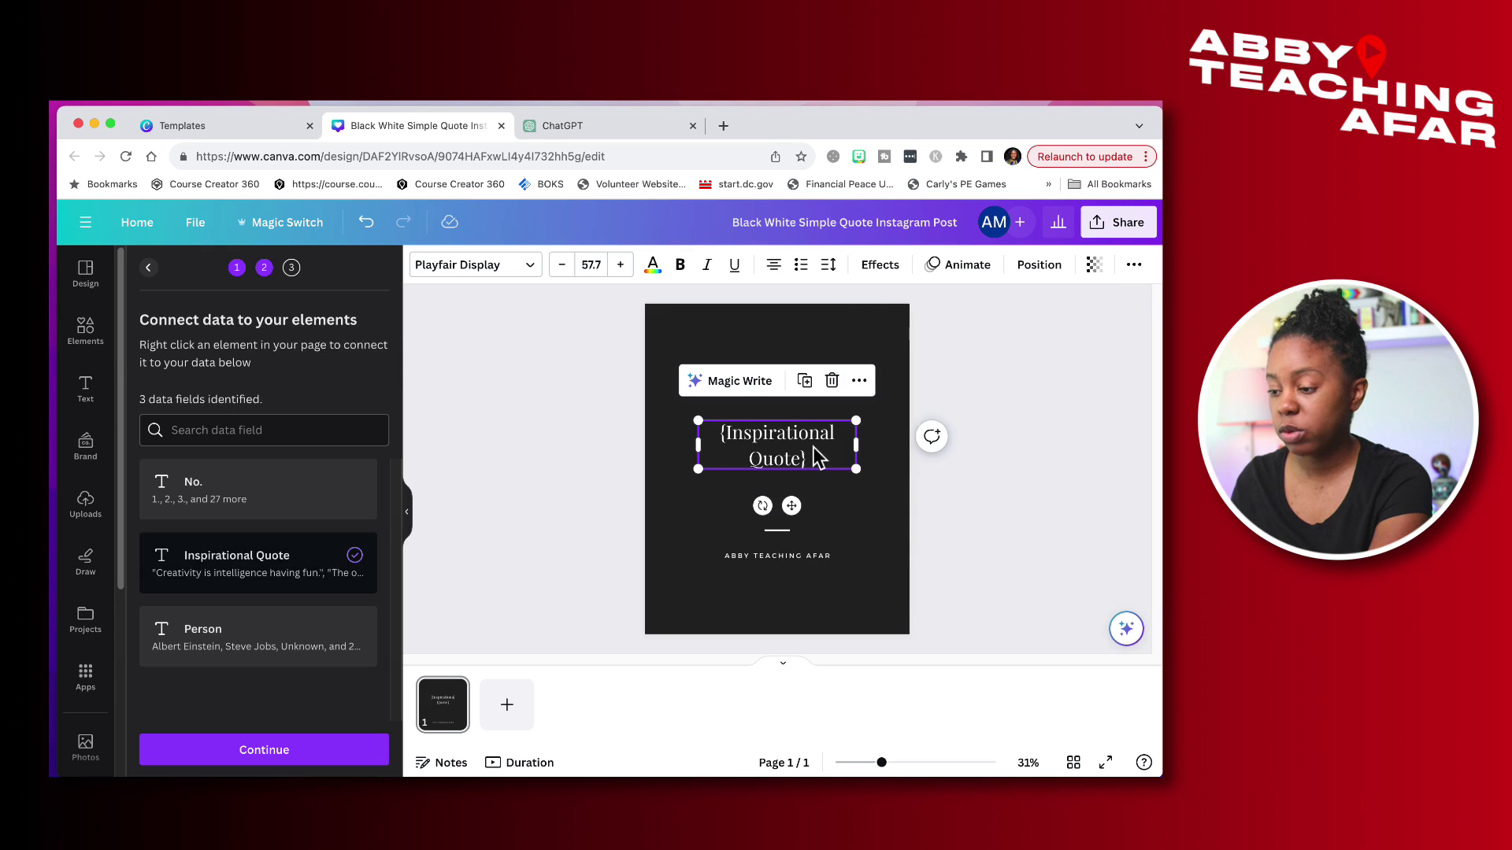
click(785, 559)
click(859, 512)
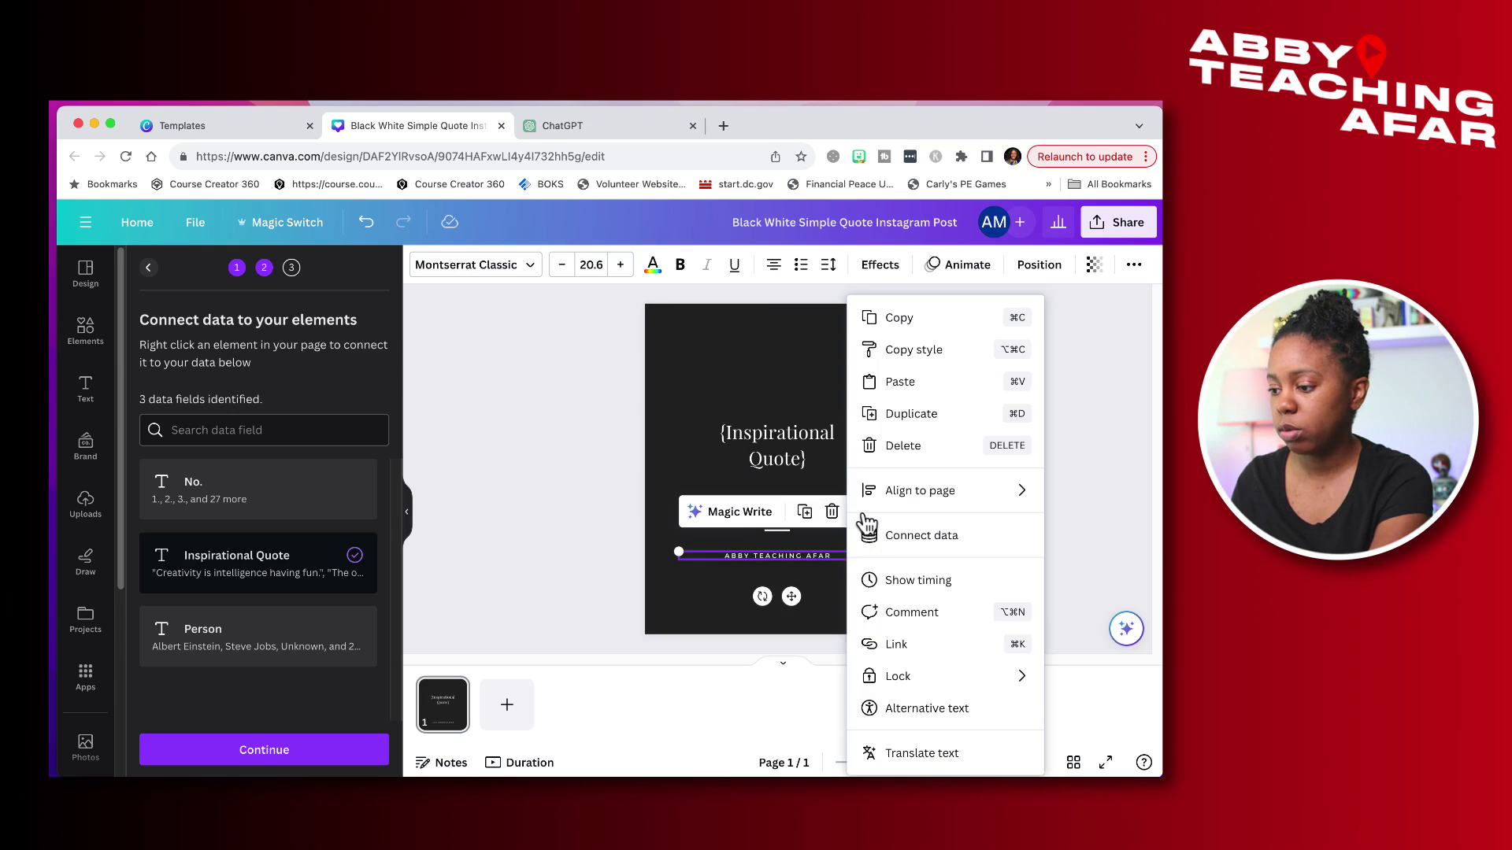
click(892, 543)
click(893, 470)
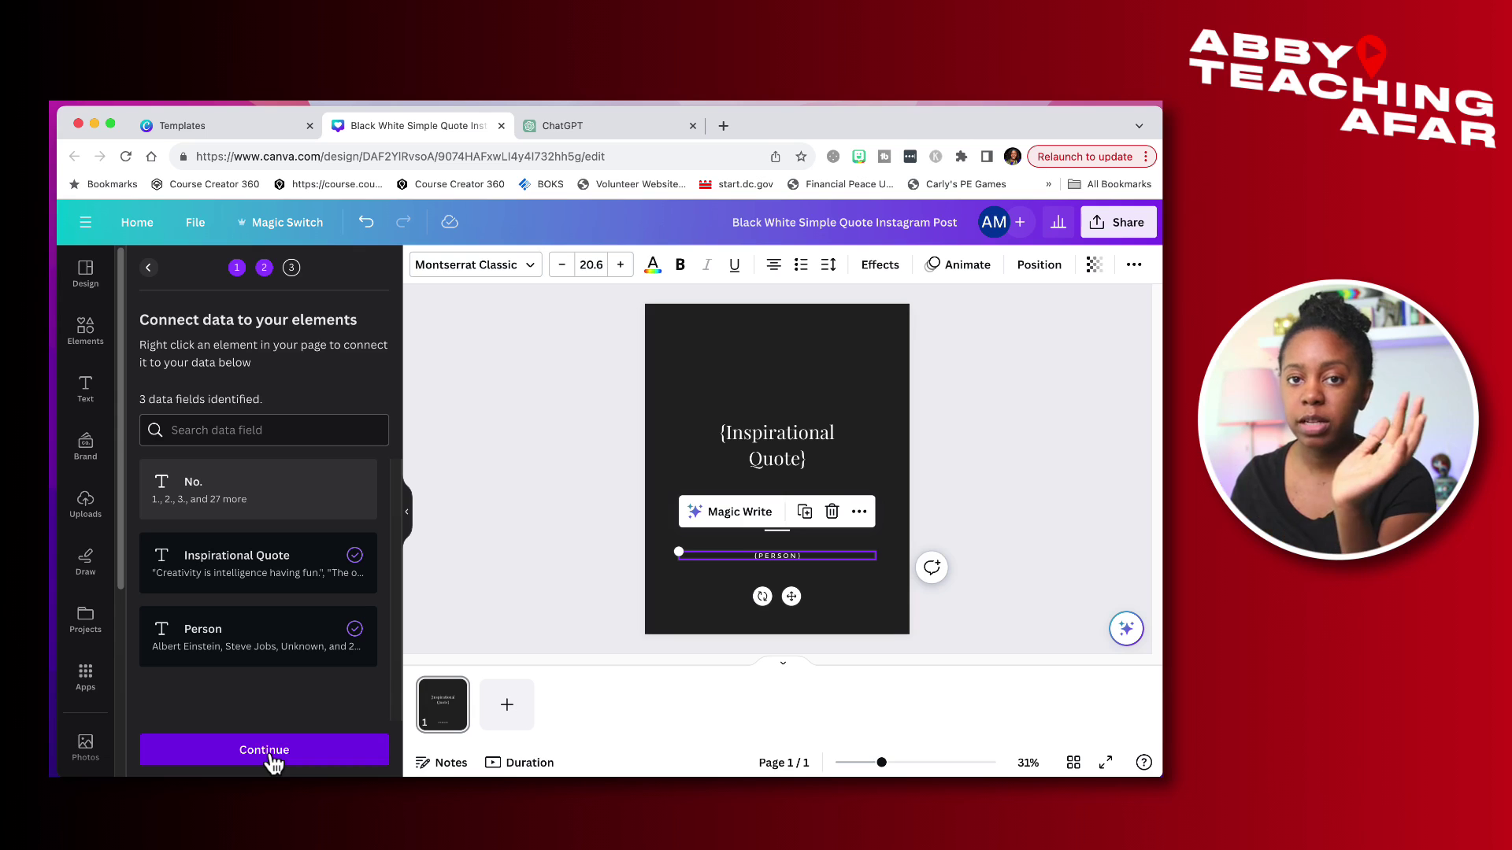
Step: Continue and generate the 30 quote designs
click(268, 752)
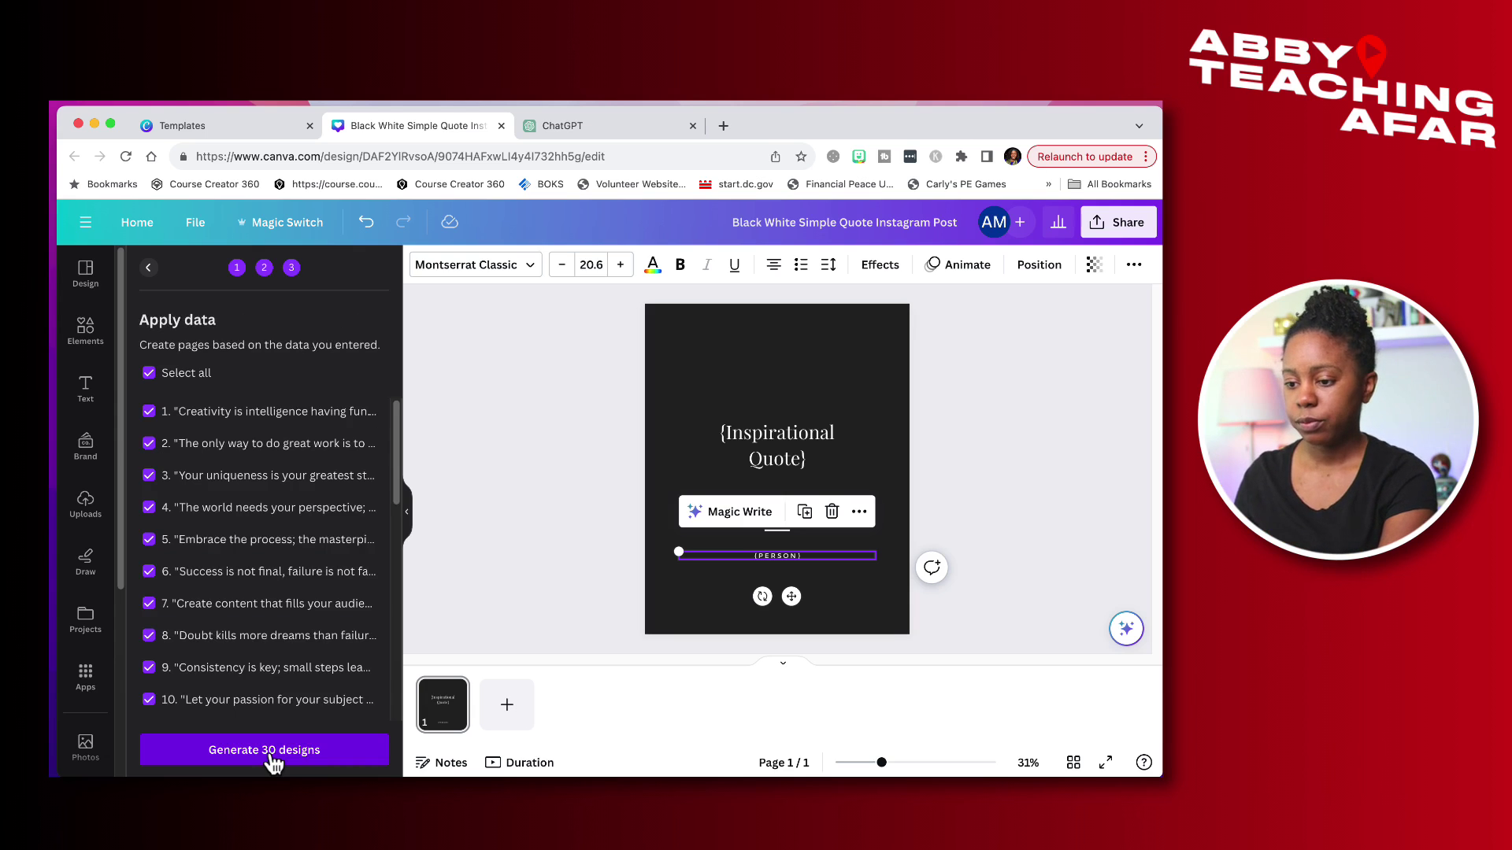
scroll(253, 574, down, 5)
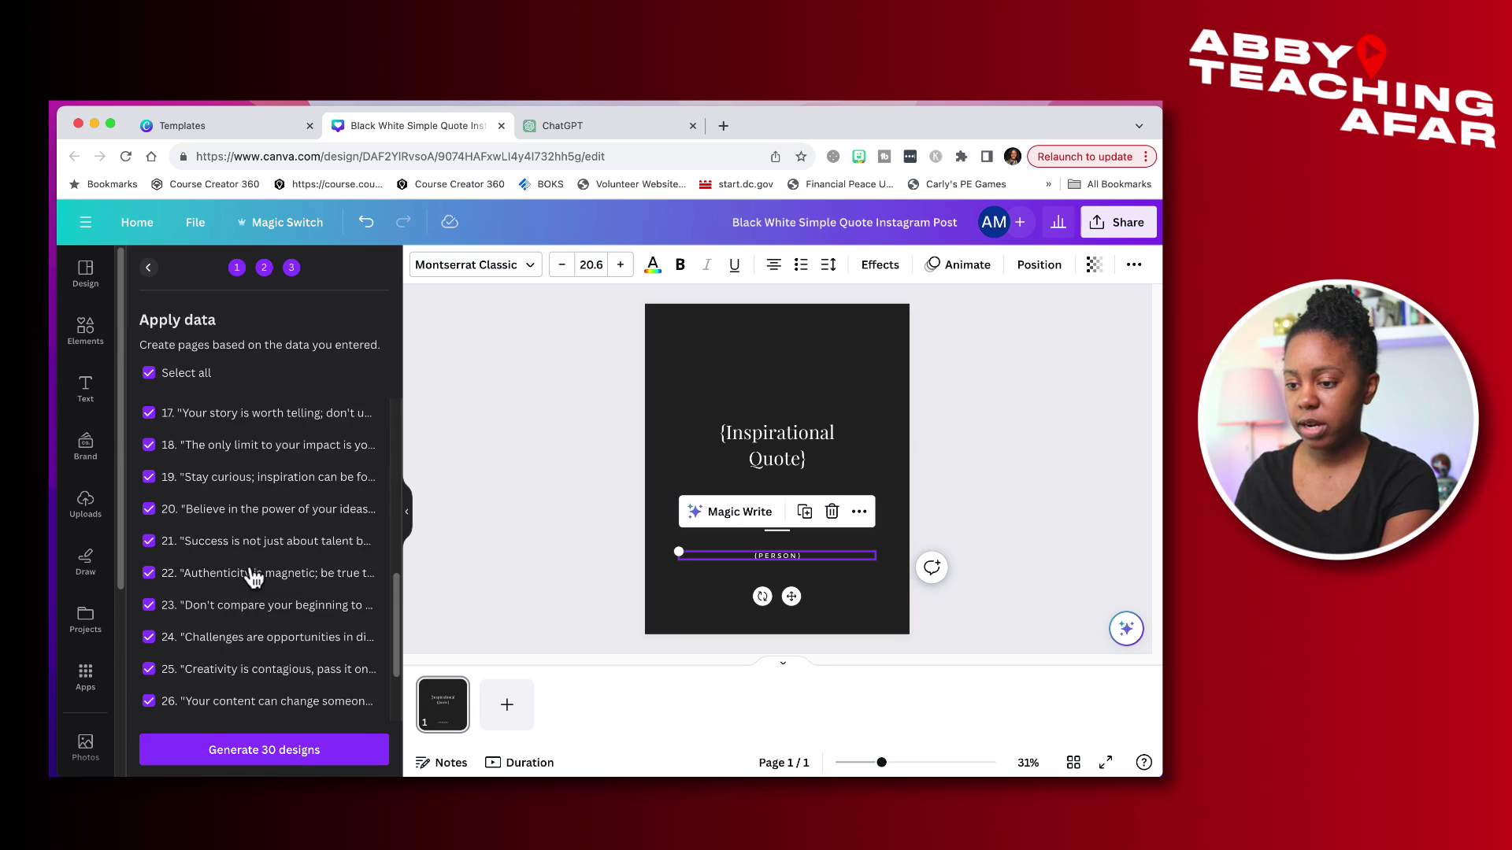
scroll(268, 630, up, 5)
click(308, 748)
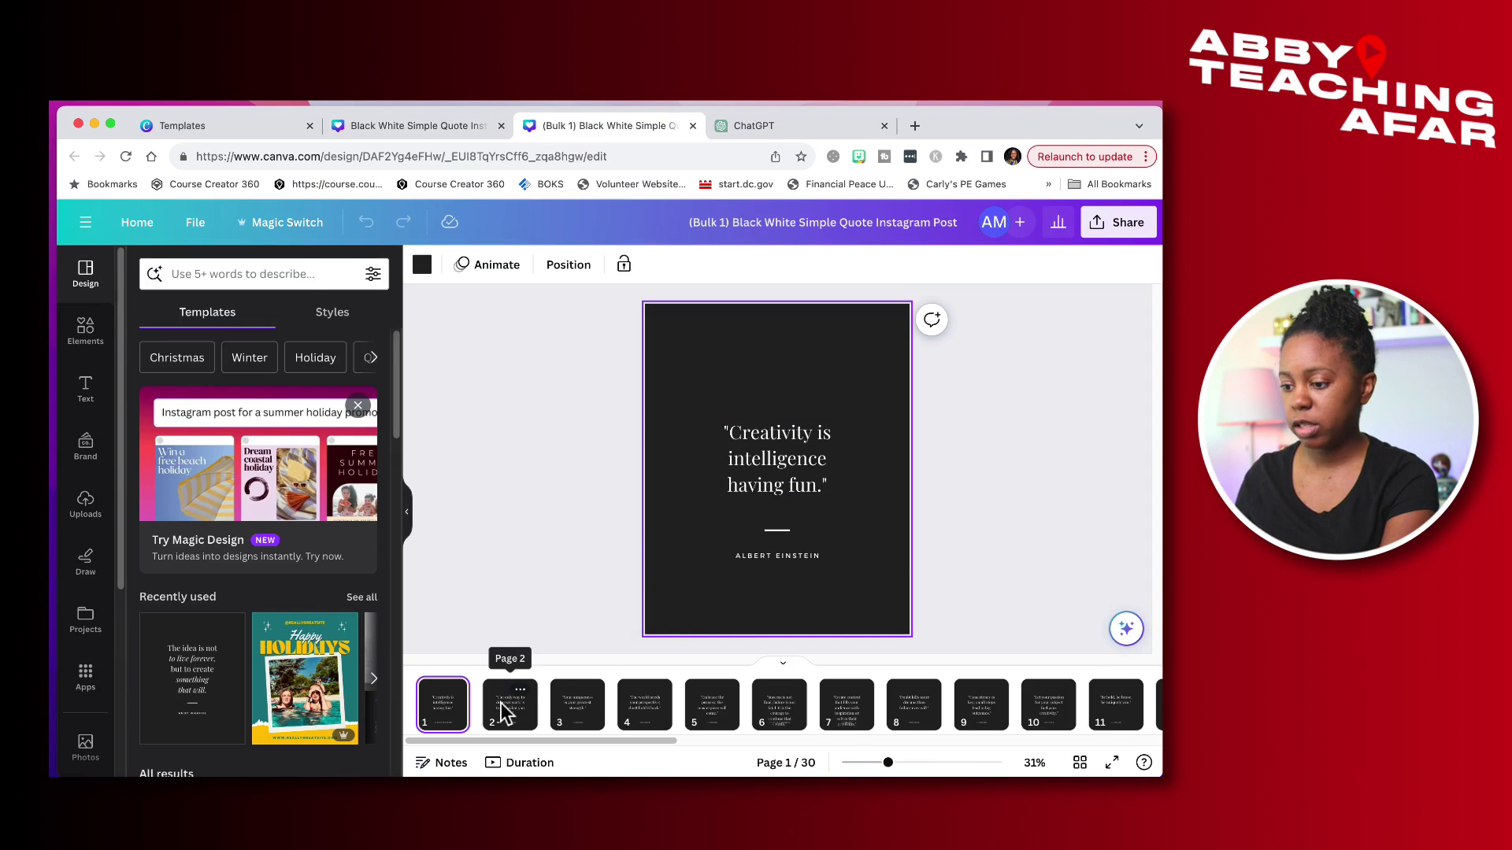
click(505, 707)
click(577, 703)
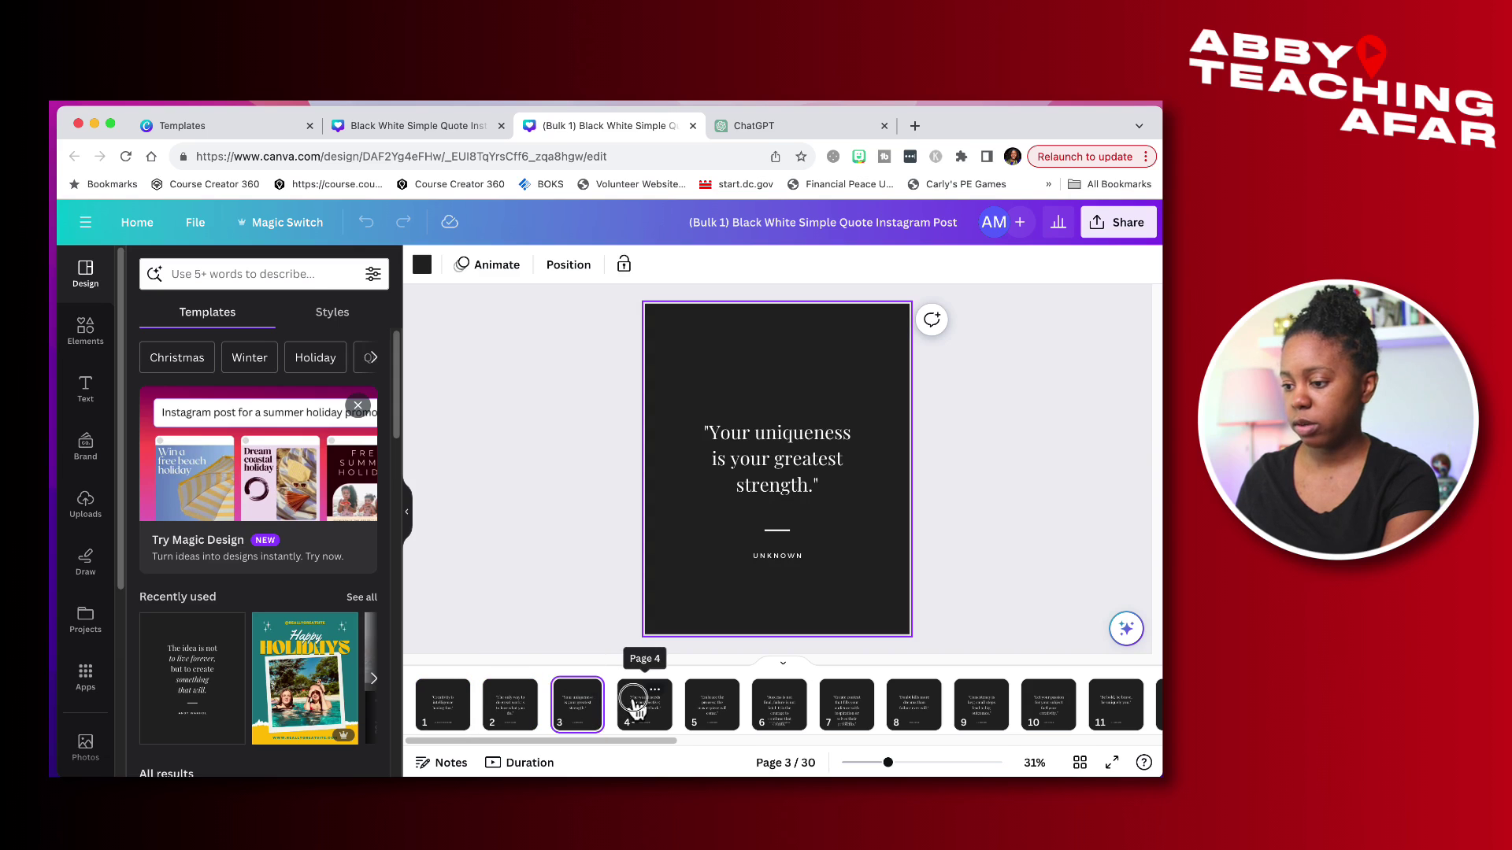
click(639, 704)
click(700, 711)
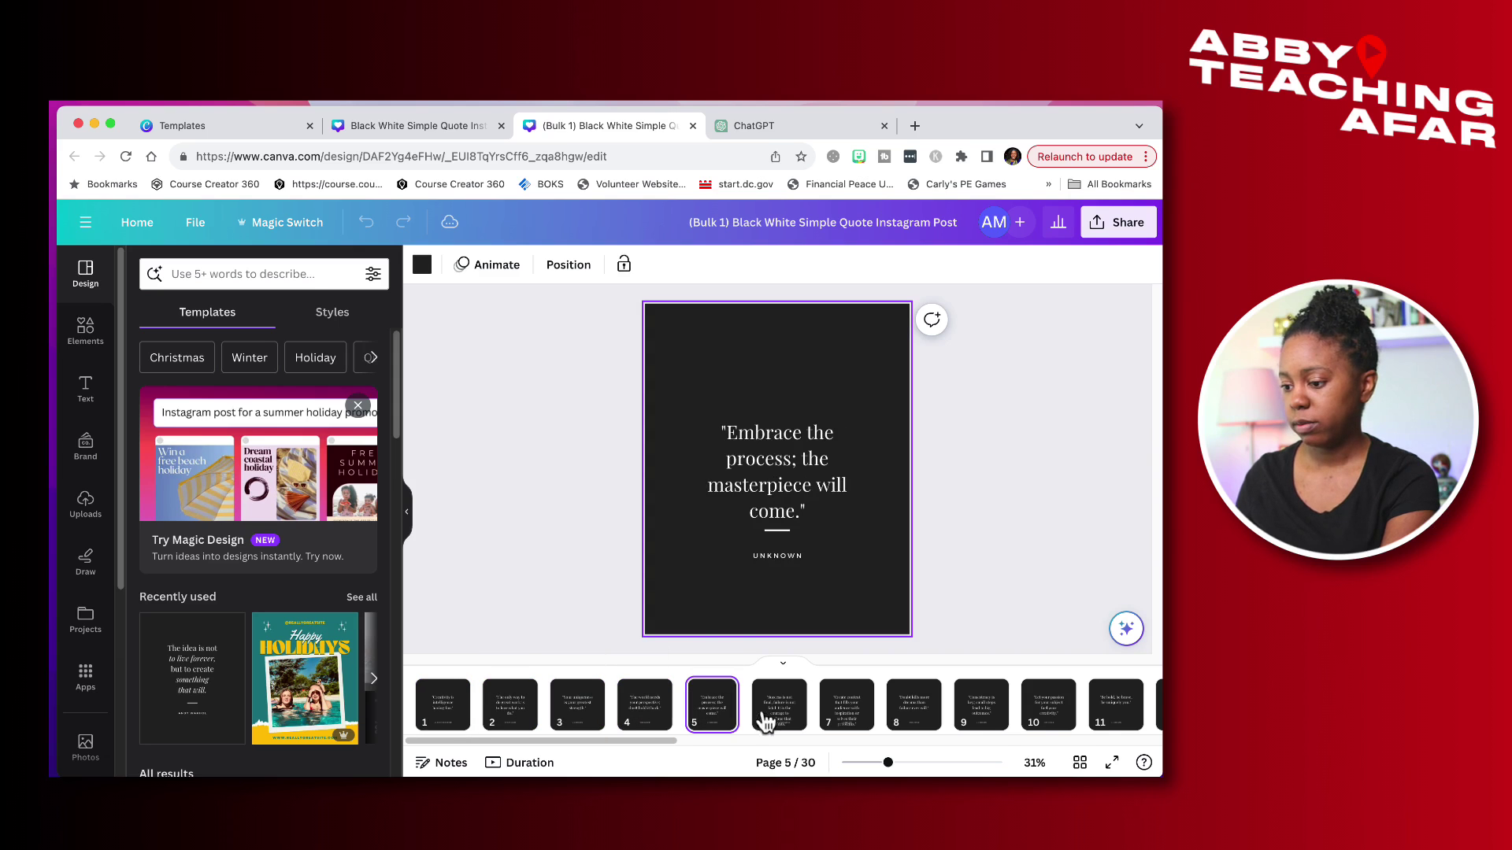
click(1093, 763)
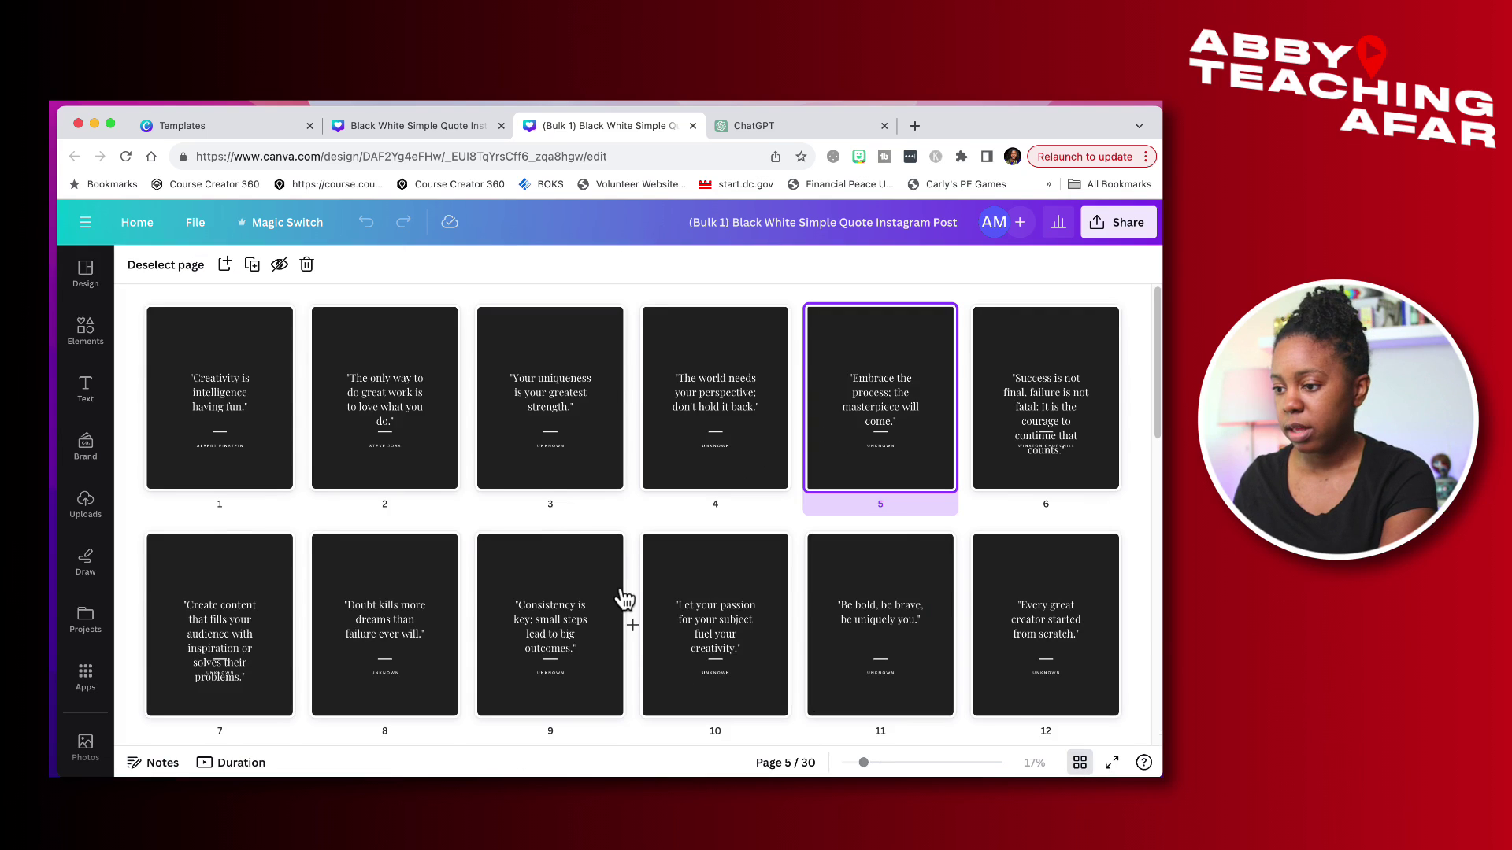
scroll(624, 598, down, 10)
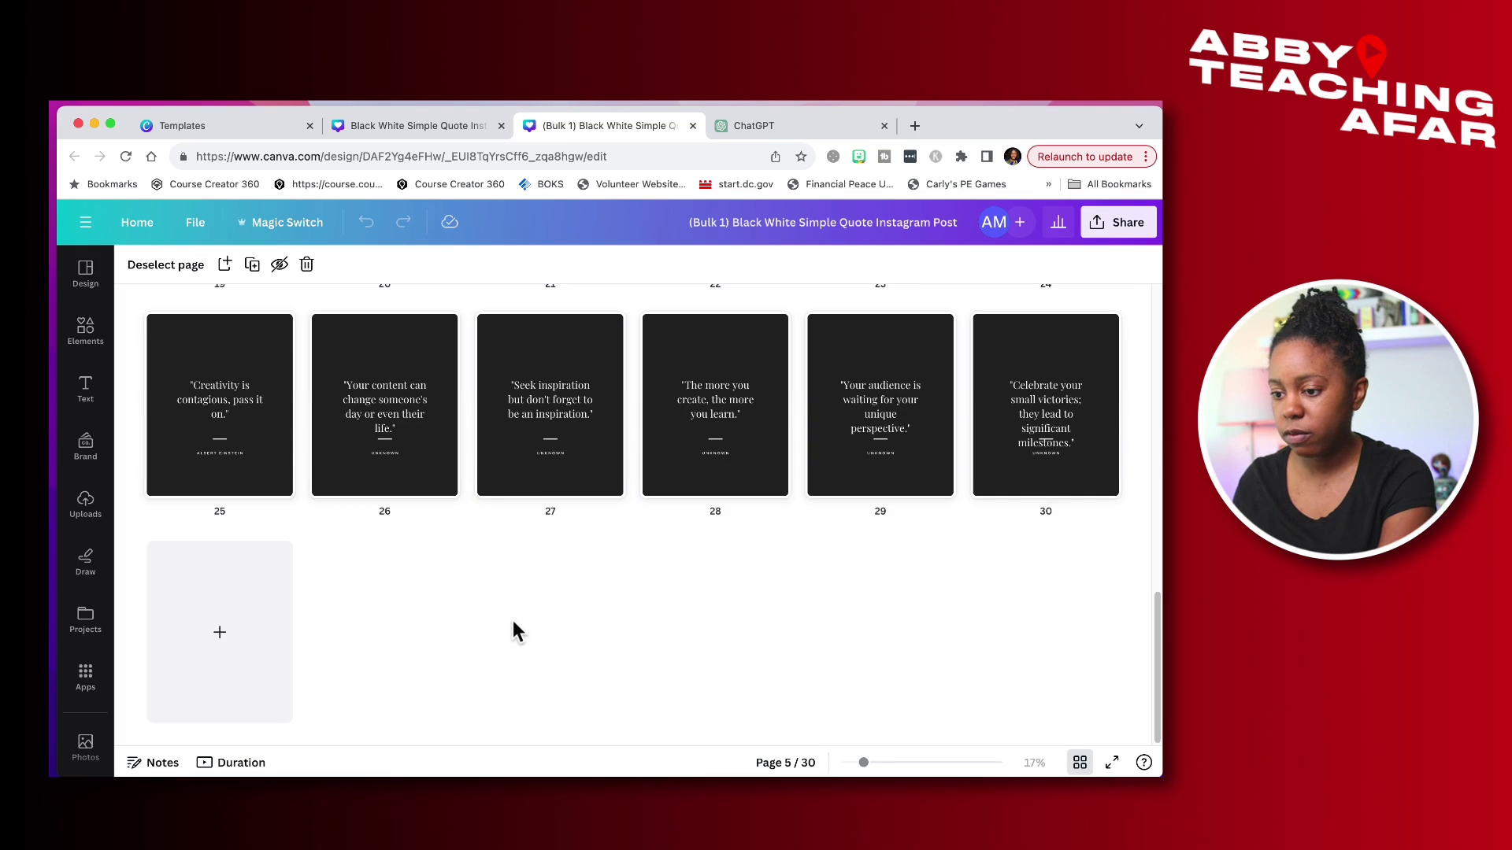
scroll(513, 630, up, 10)
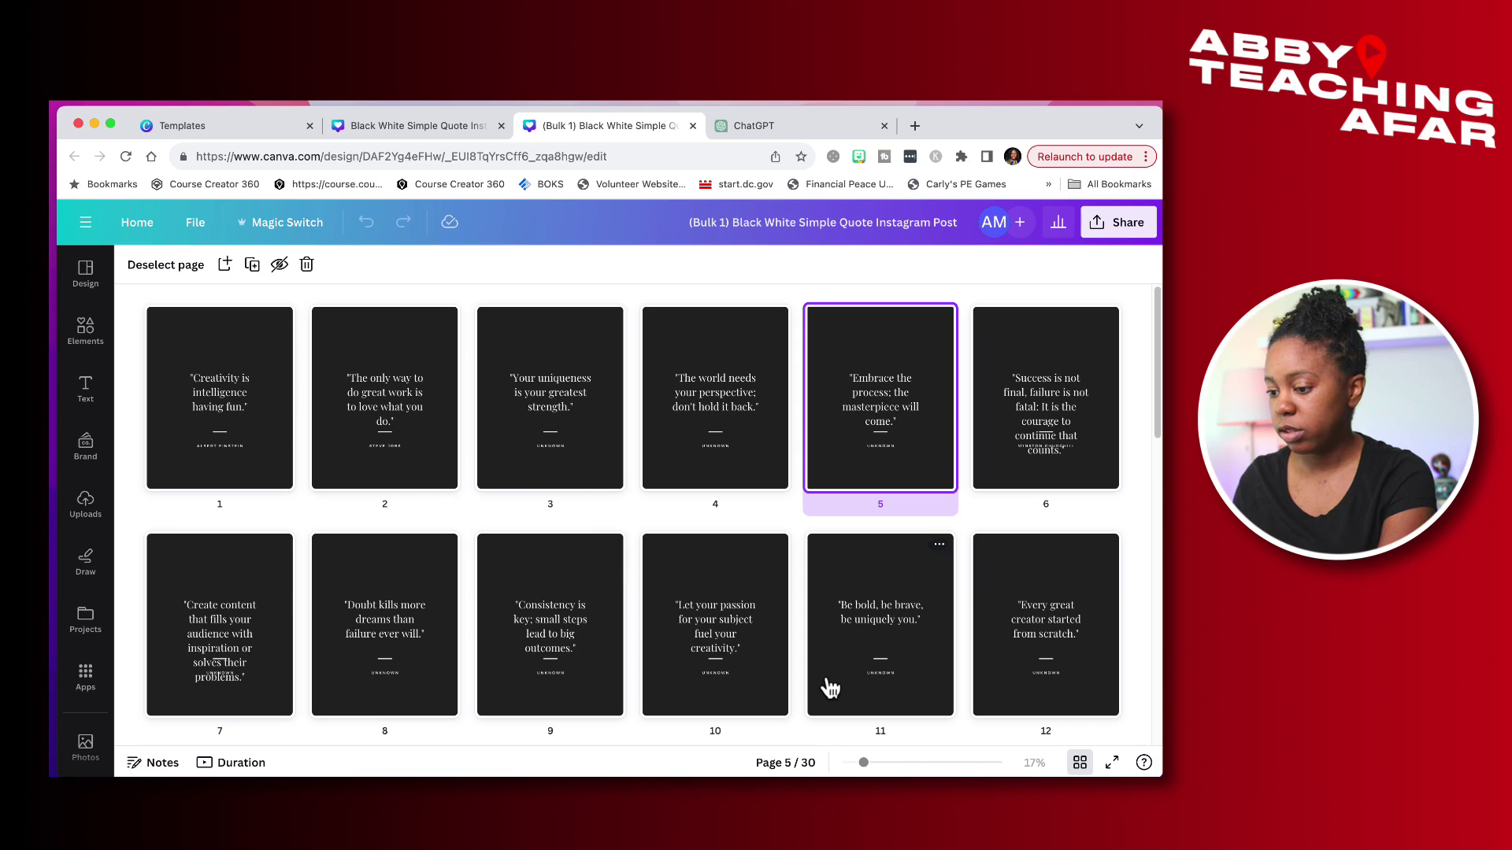
double_click(211, 430)
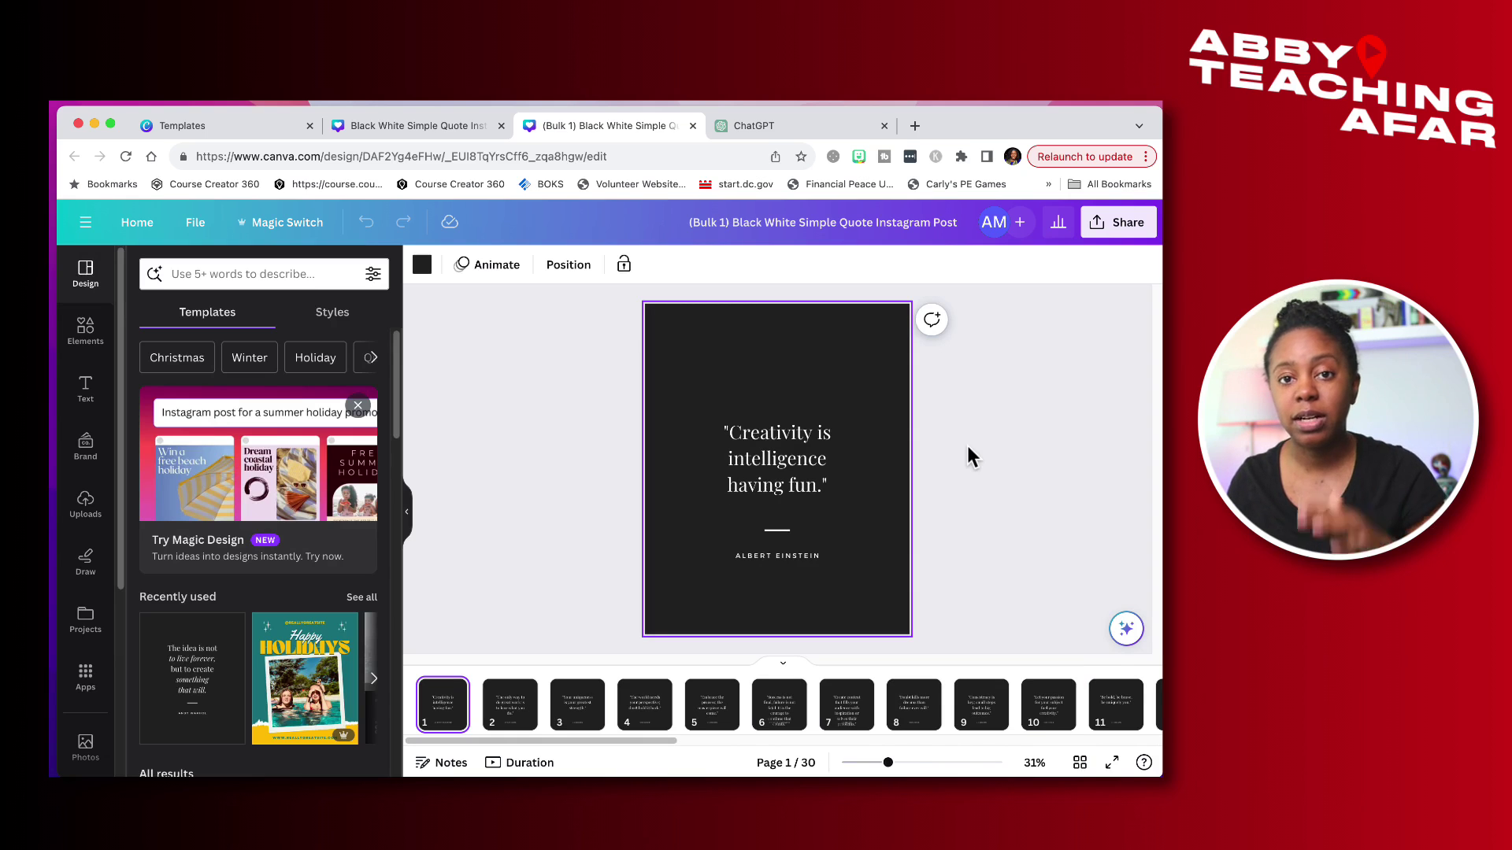
Step: On page 6, widen the long Success quote to four lines and centre it horizontally
click(498, 692)
key(Right)
key(Right)
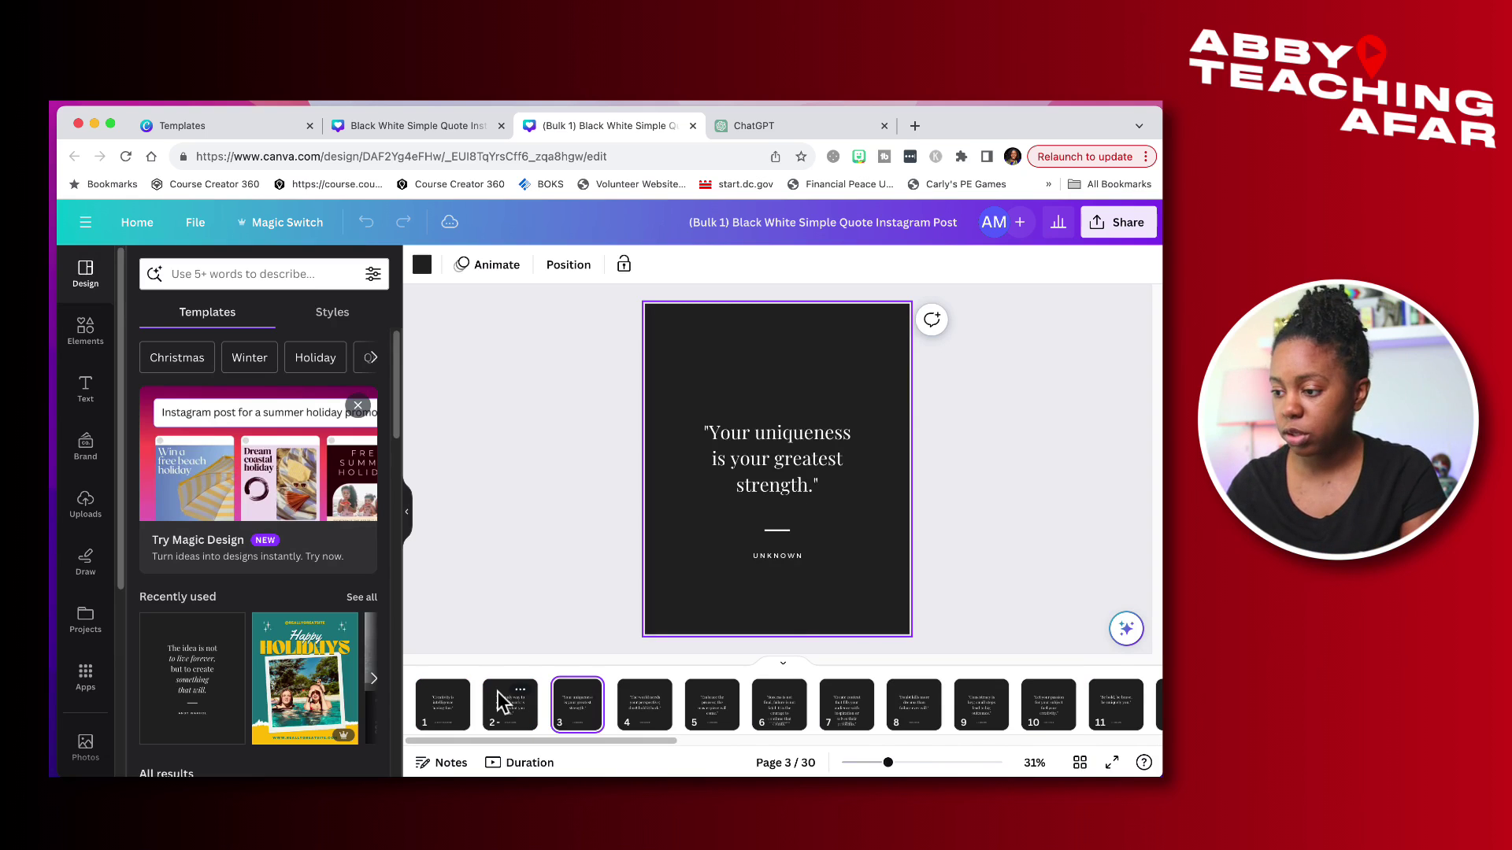
key(Right)
key(Right)
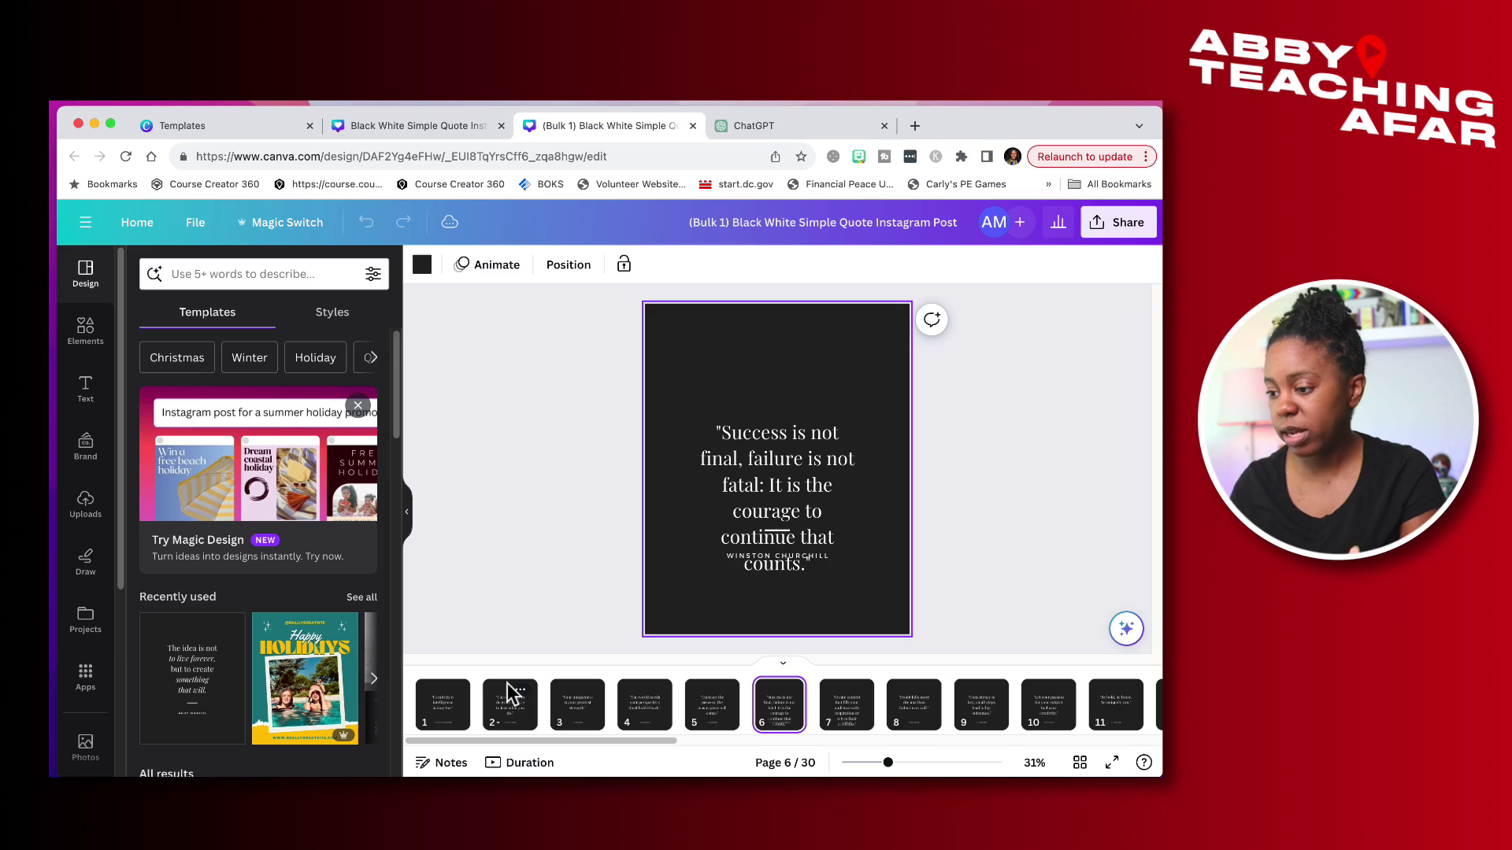
click(761, 487)
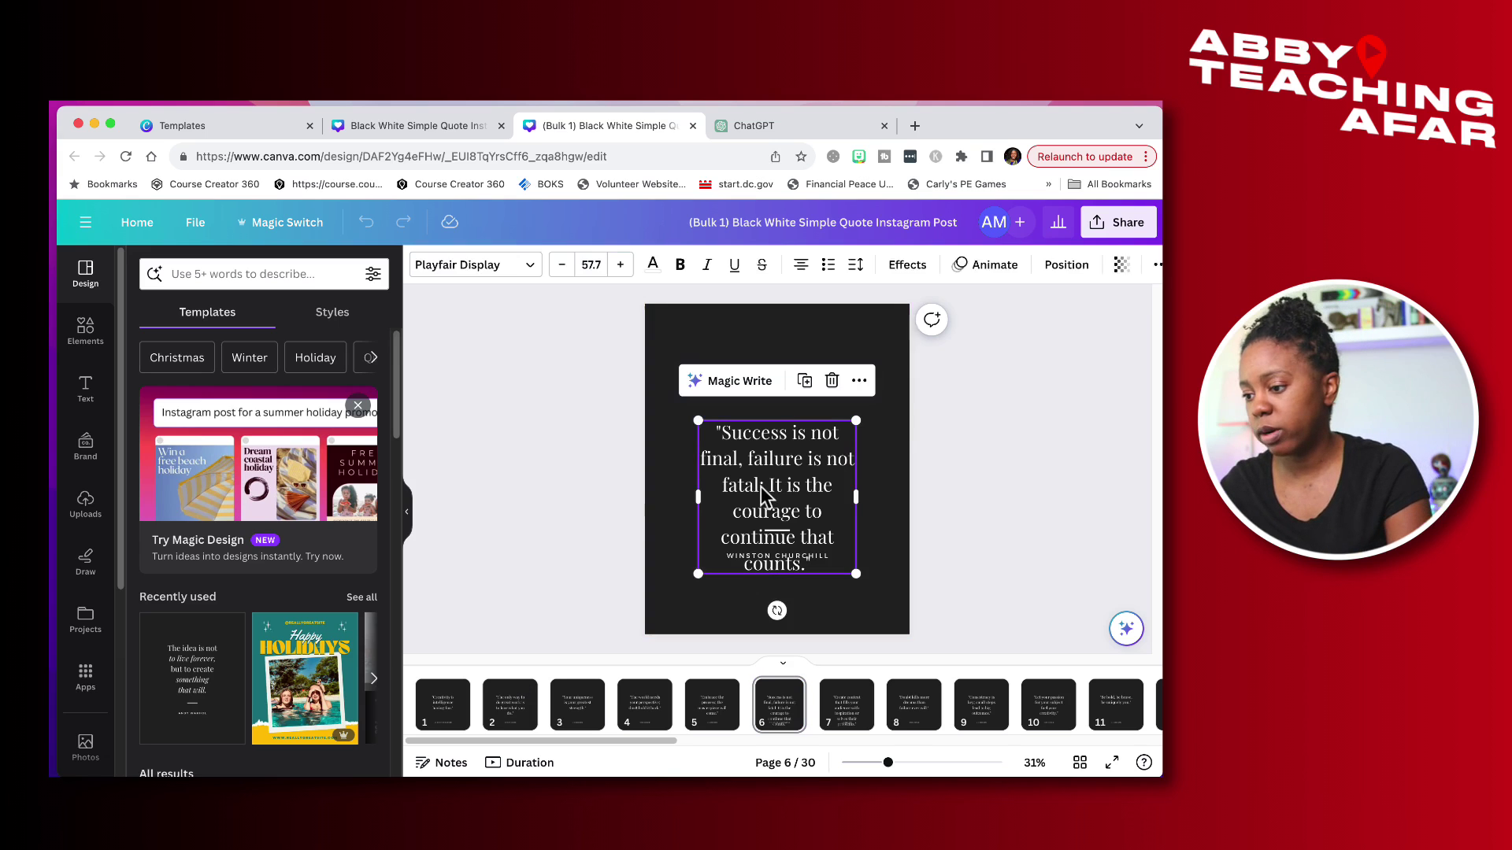
drag(857, 498, 900, 498)
drag(785, 468, 763, 468)
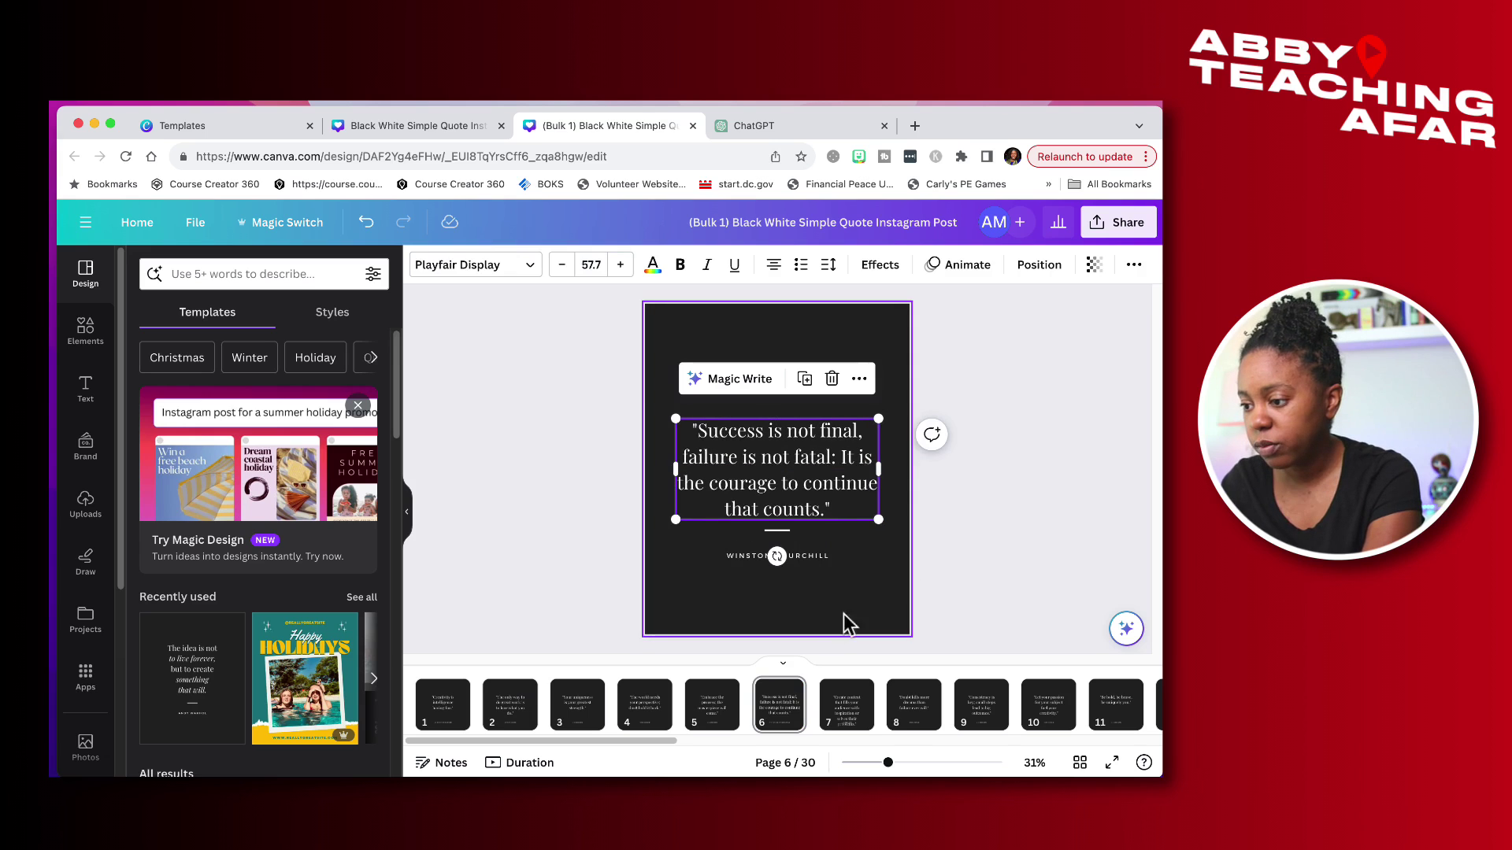
Step: On page 7, widen the Create content quote to four lines and re-centre it
click(840, 713)
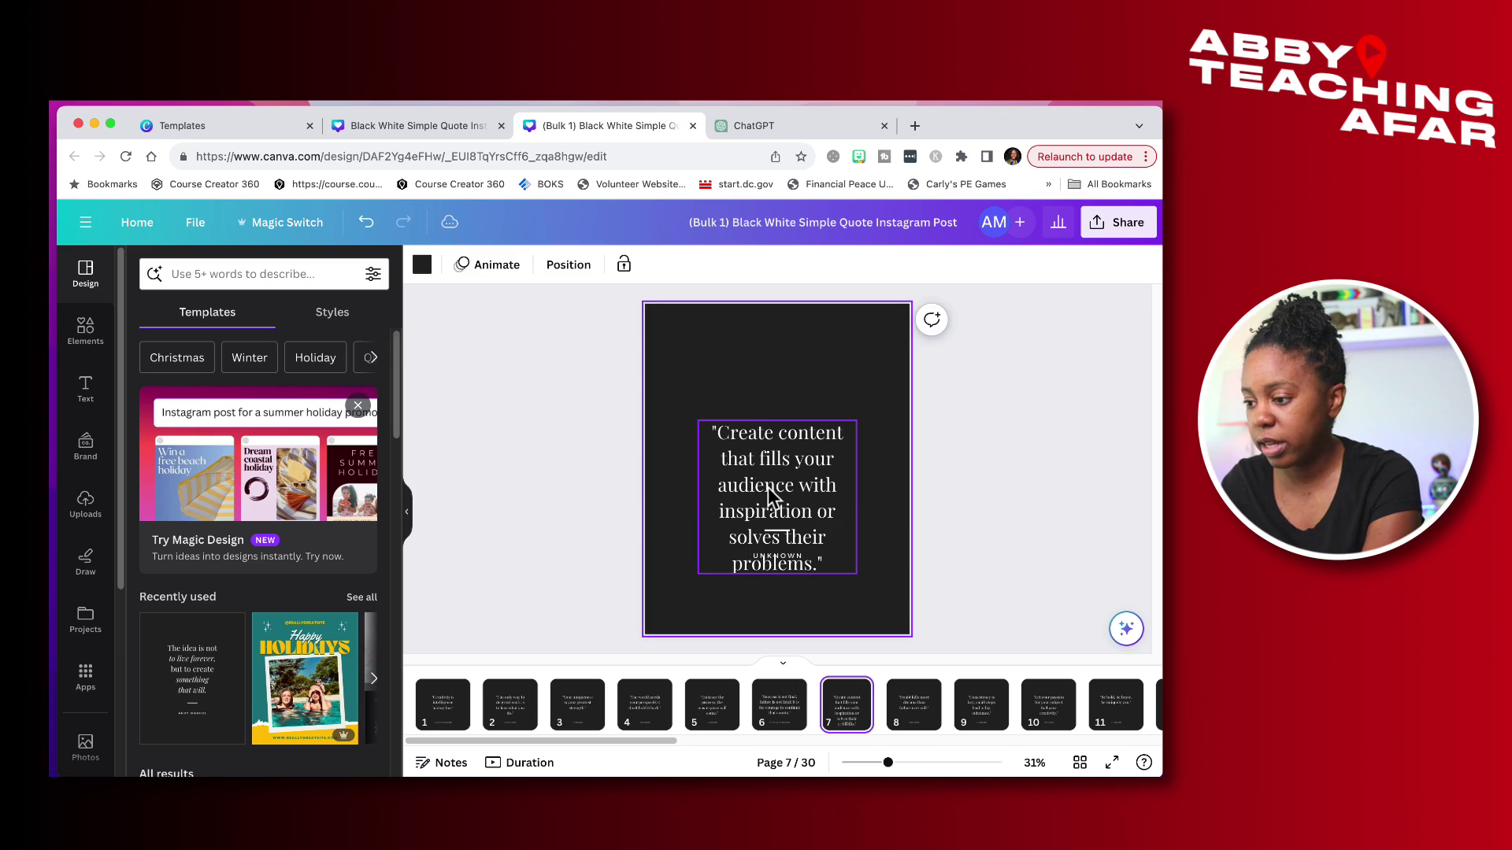
click(831, 492)
drag(856, 496, 898, 485)
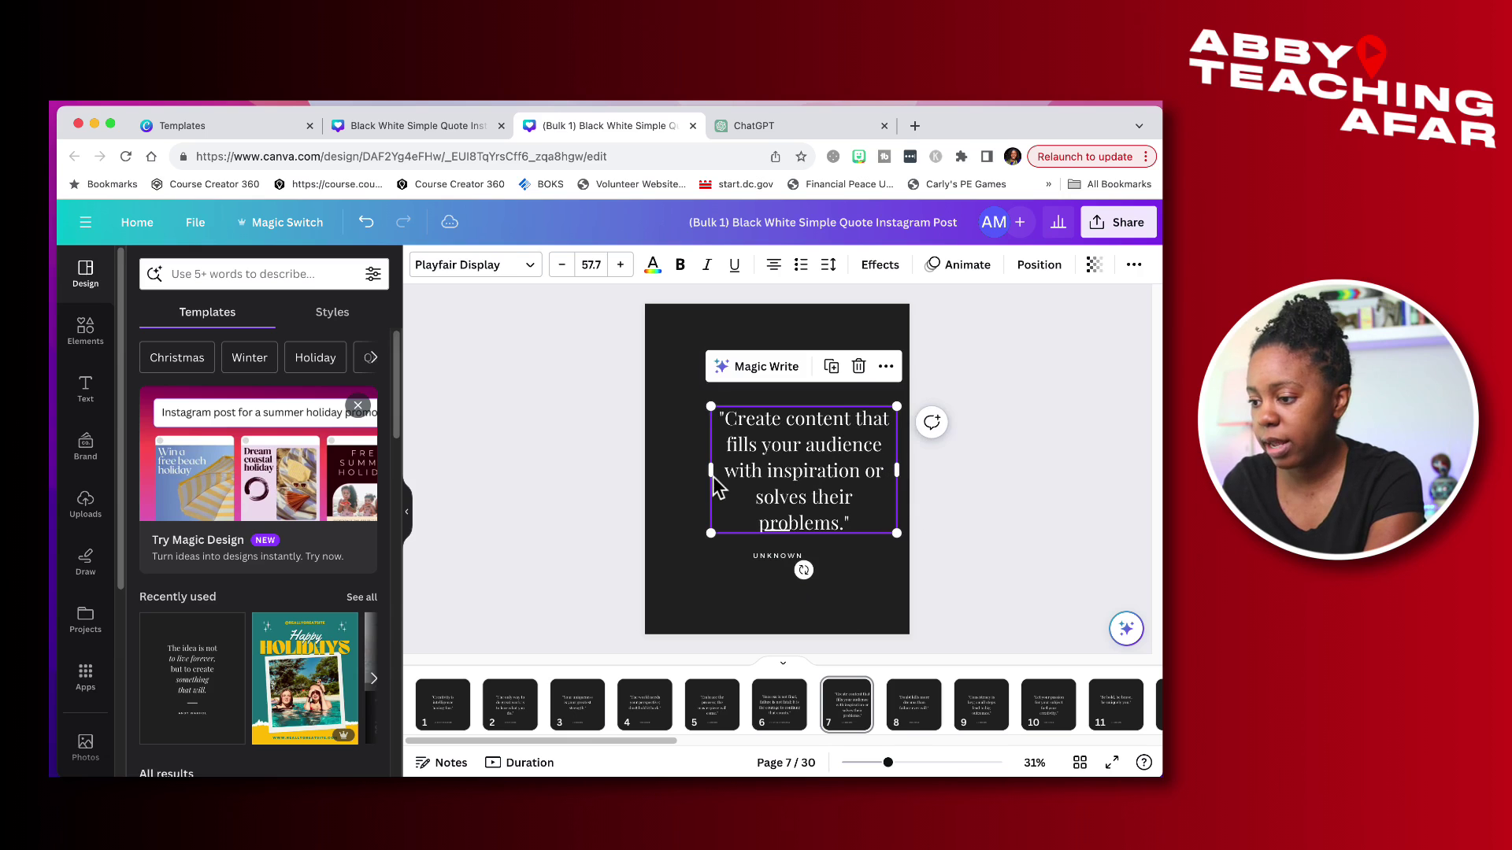
drag(709, 470, 670, 470)
drag(802, 454, 791, 471)
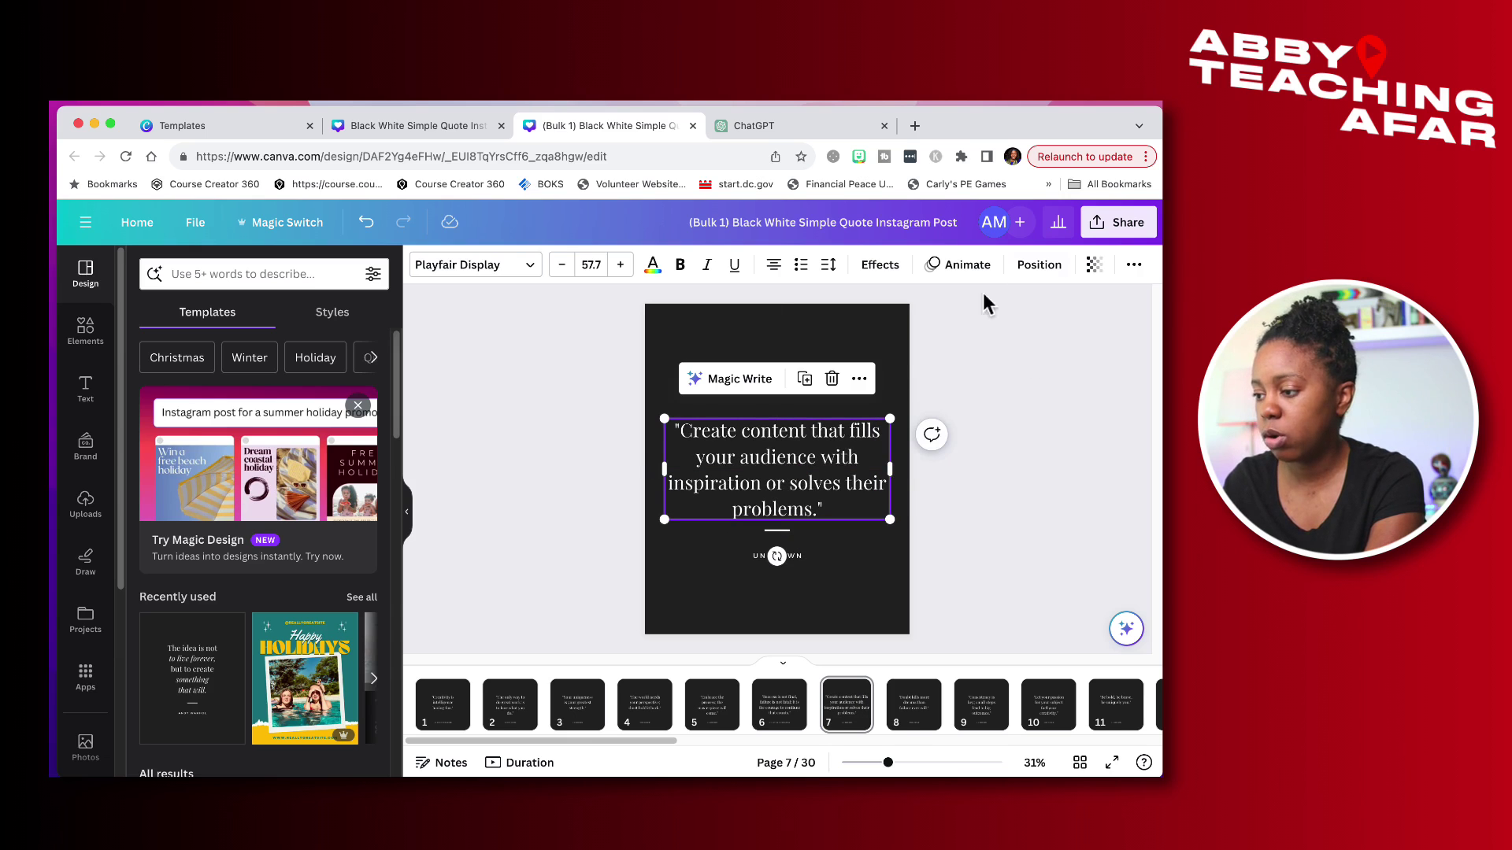
click(1097, 229)
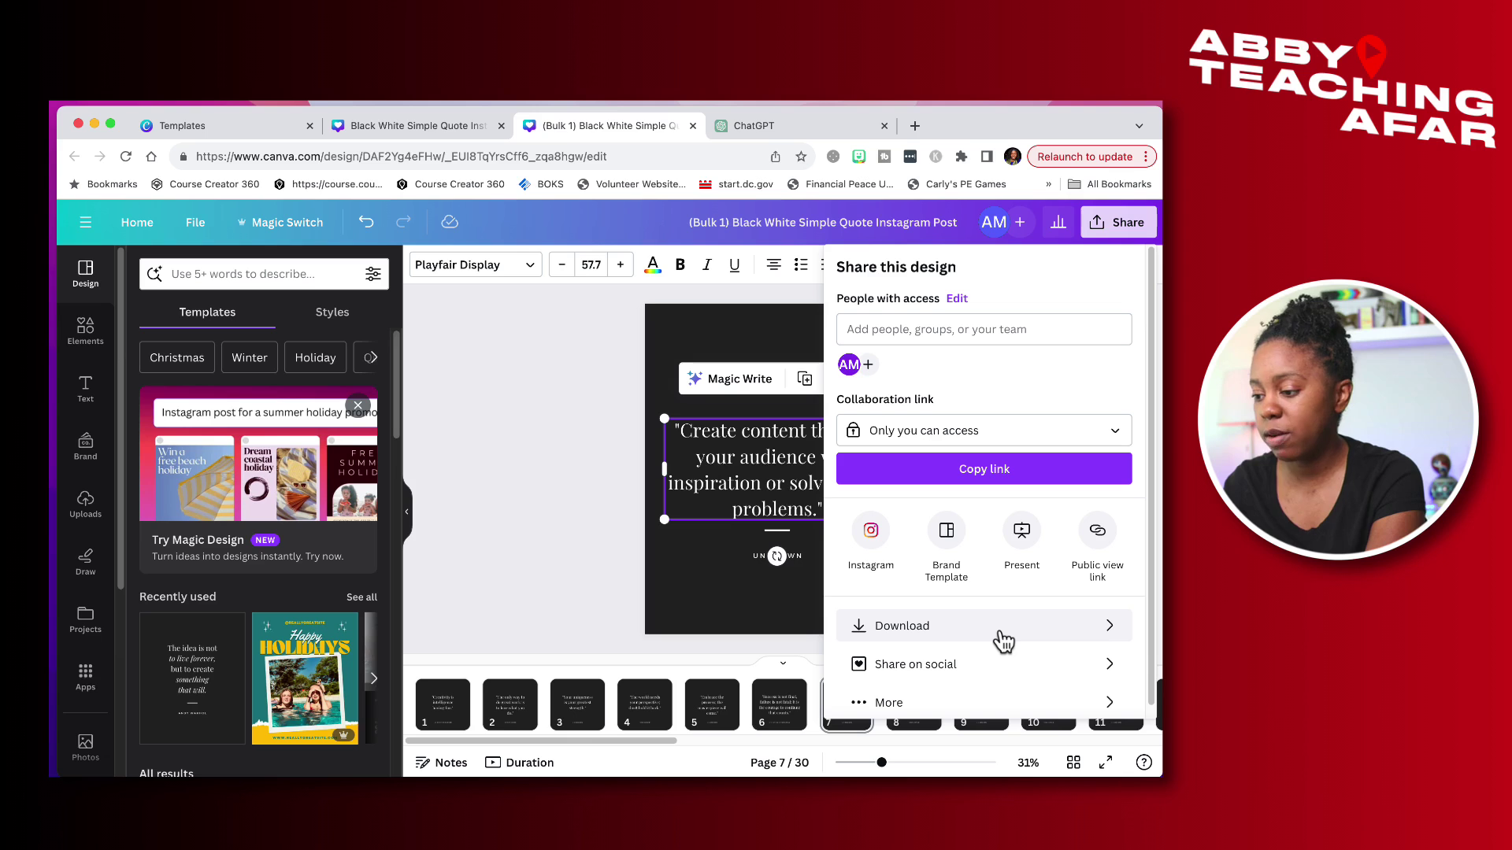
Step: Expand the Share panel's full options list to the Social destinations like Instagram, TikTok, Pinterest and LinkedIn
click(874, 702)
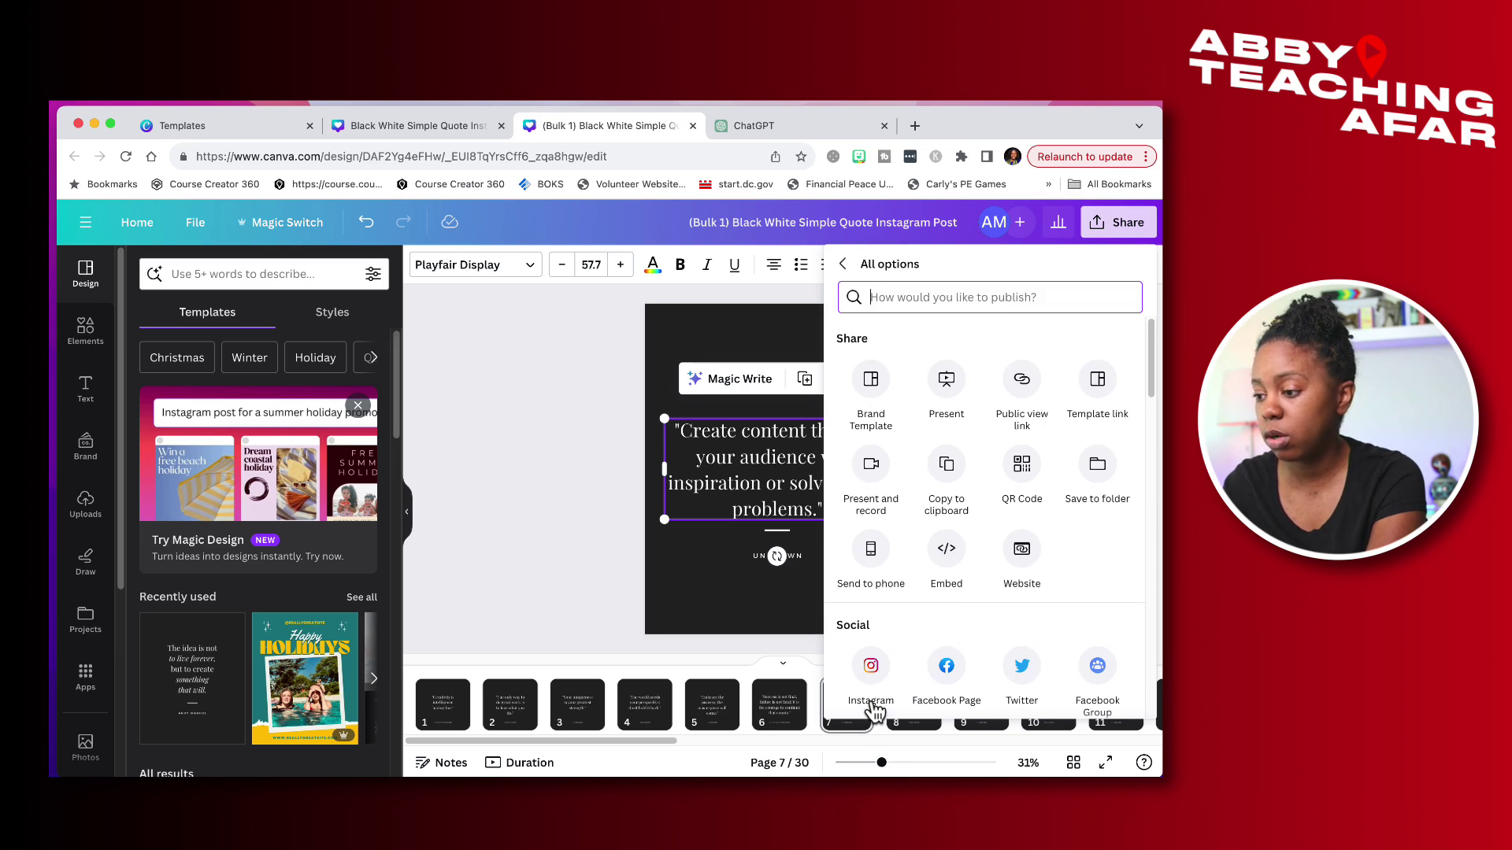
scroll(1034, 617, down, 3)
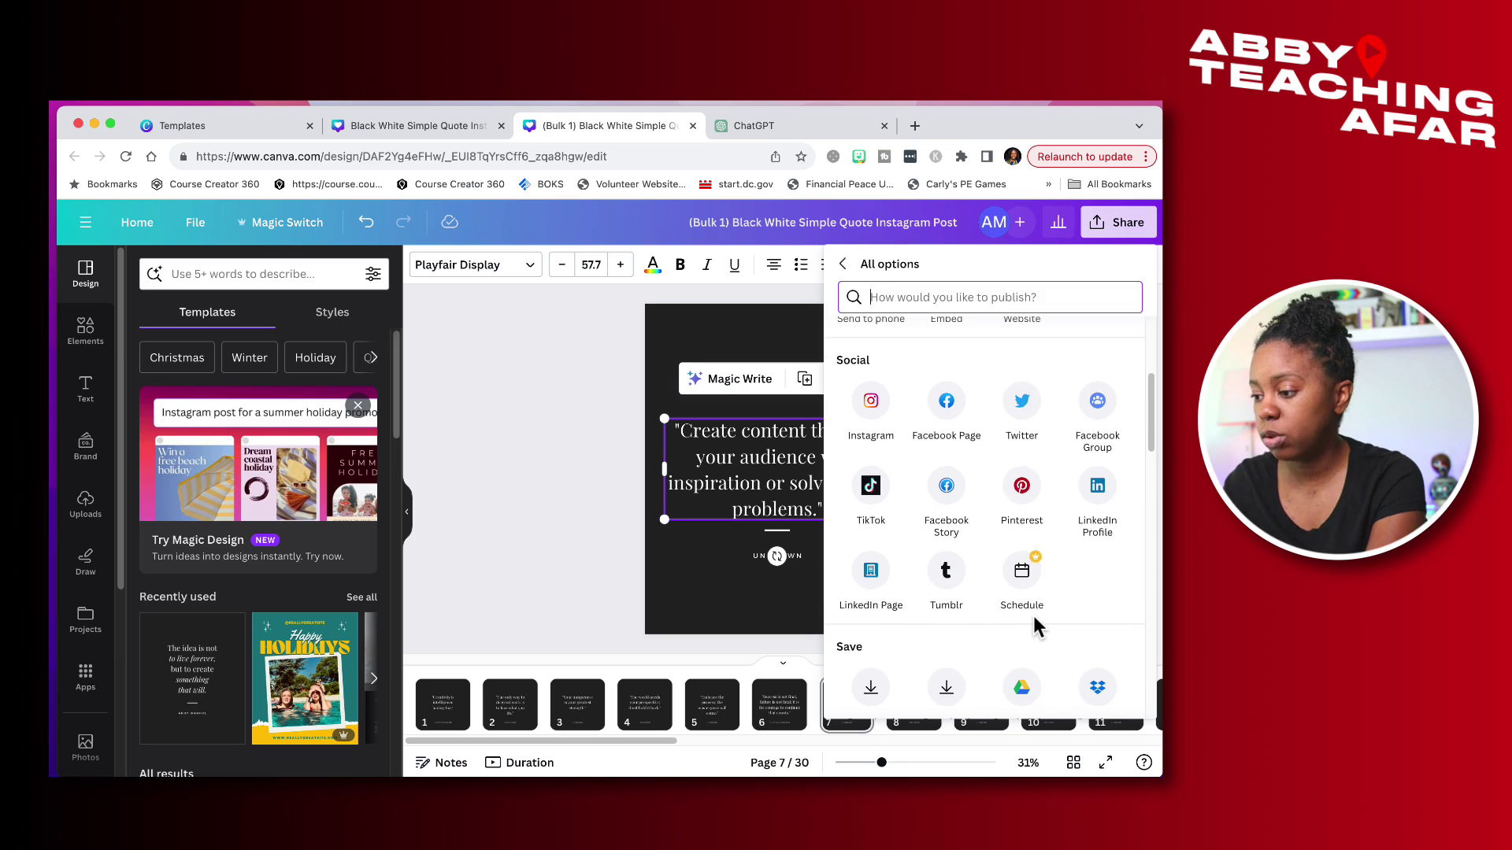